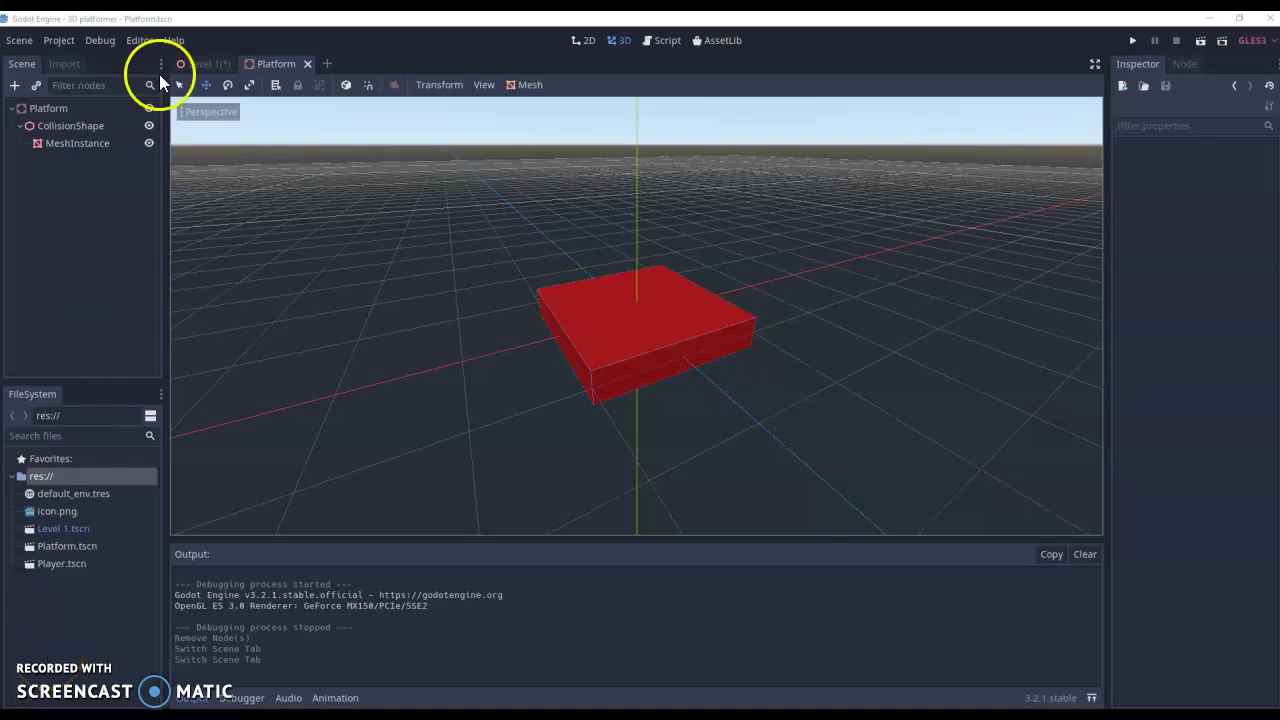
# Step: Switch to the Level 1 scene showing the red platforms Platform and Platform2
pyautogui.click(181, 65)
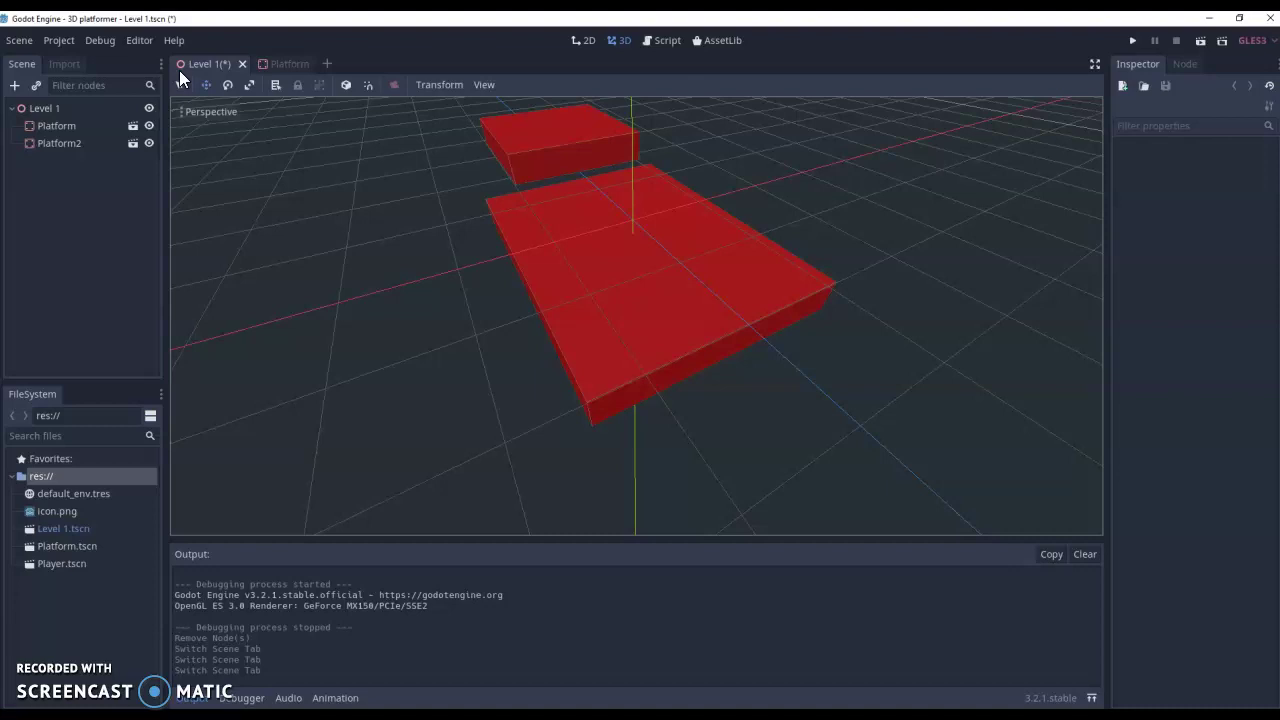
# Step: Start a new scene with a KinematicBody as its root node
pyautogui.click(17, 42)
pyautogui.click(30, 61)
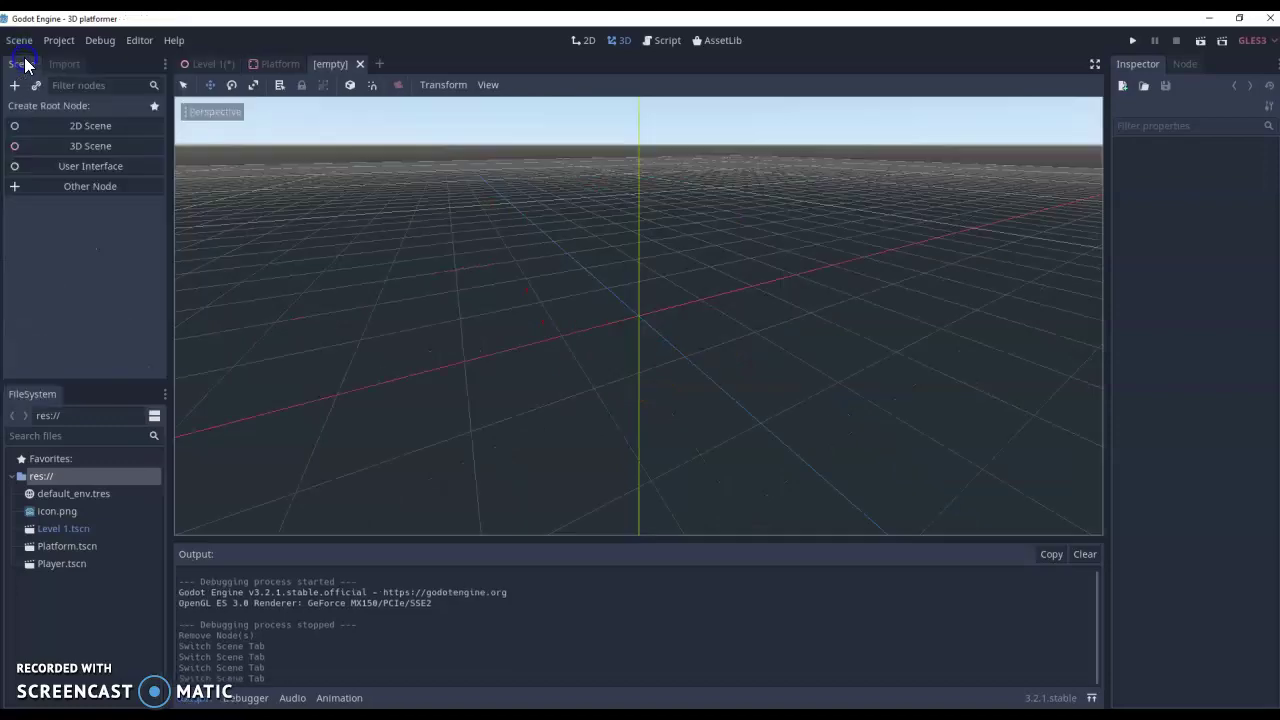
pyautogui.click(66, 185)
pyautogui.write('ki')
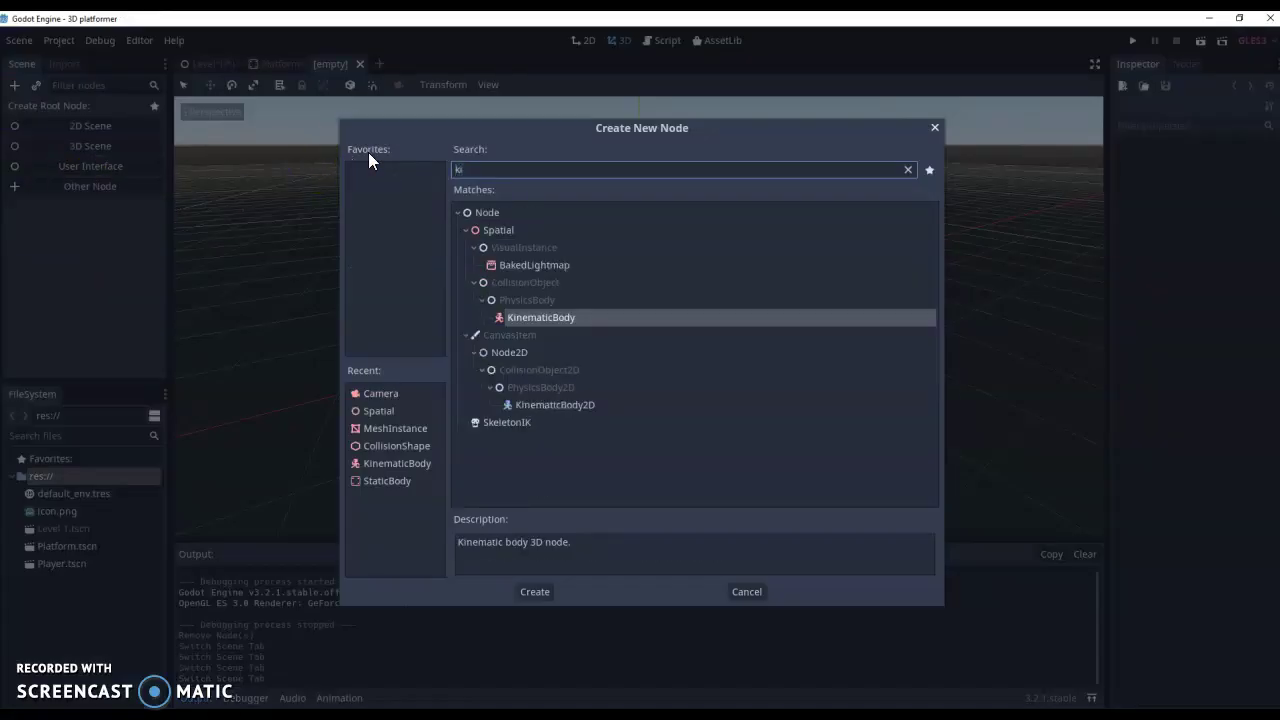
pyautogui.click(535, 592)
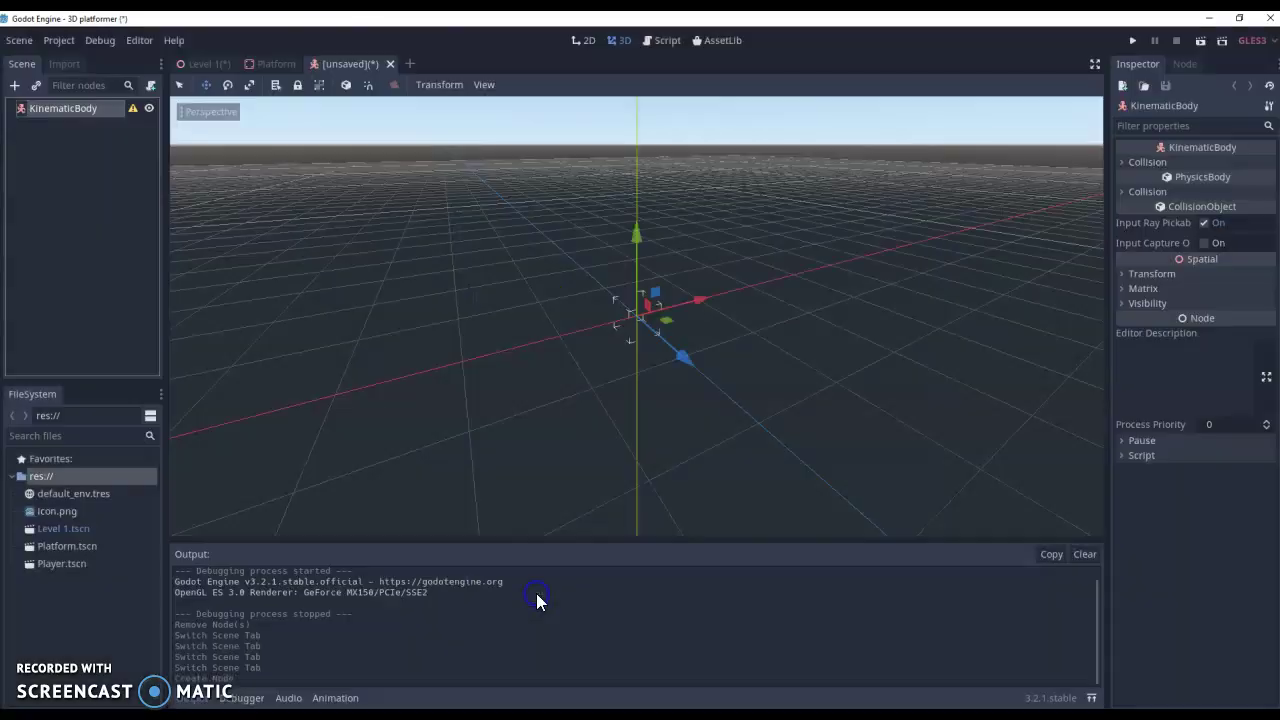
pyautogui.click(76, 219)
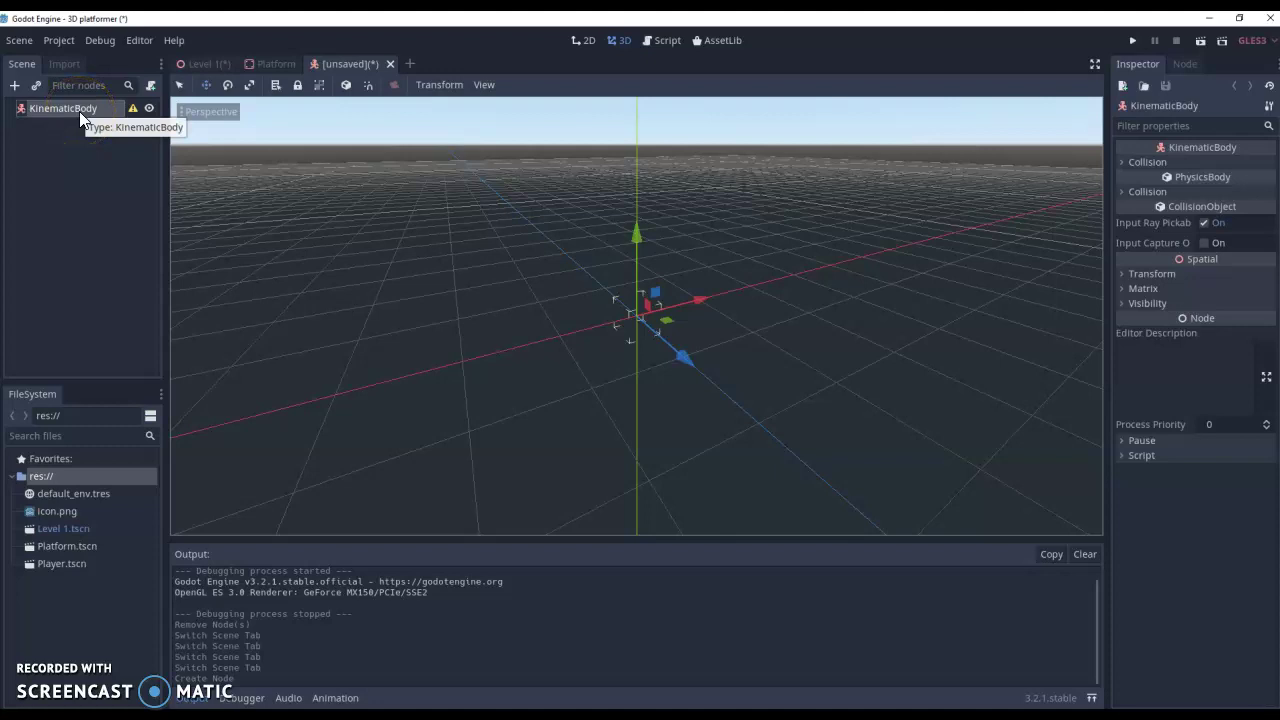
# Step: Rename the KinematicBody root node to Player
pyautogui.rightClick(80, 117)
pyautogui.click(90, 220)
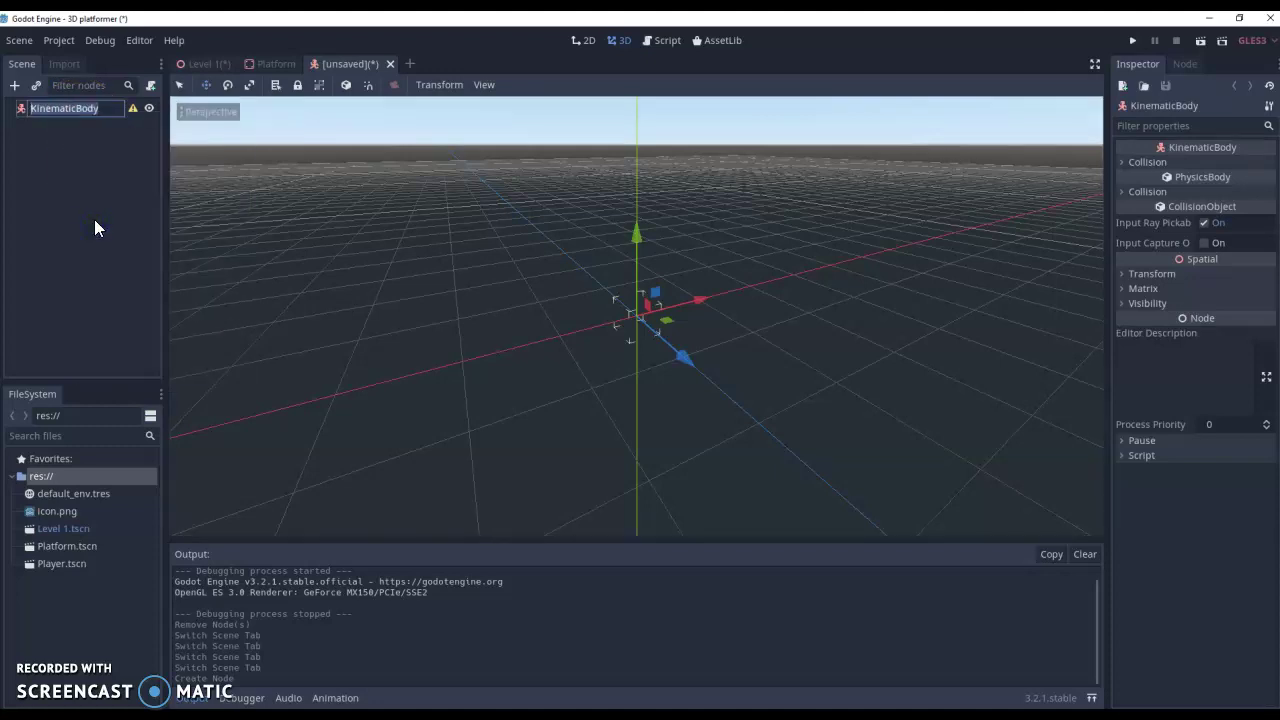
pyautogui.write('Player')
pyautogui.press('Return')
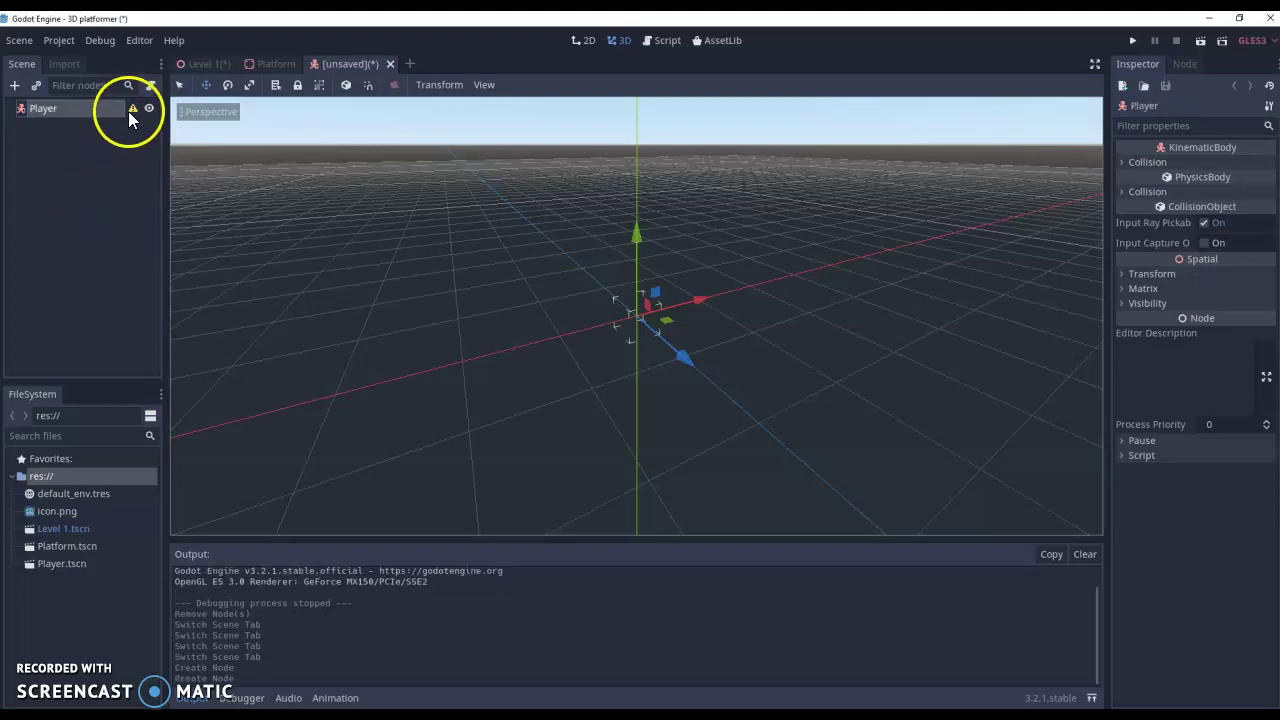
pyautogui.moveTo(130, 110)
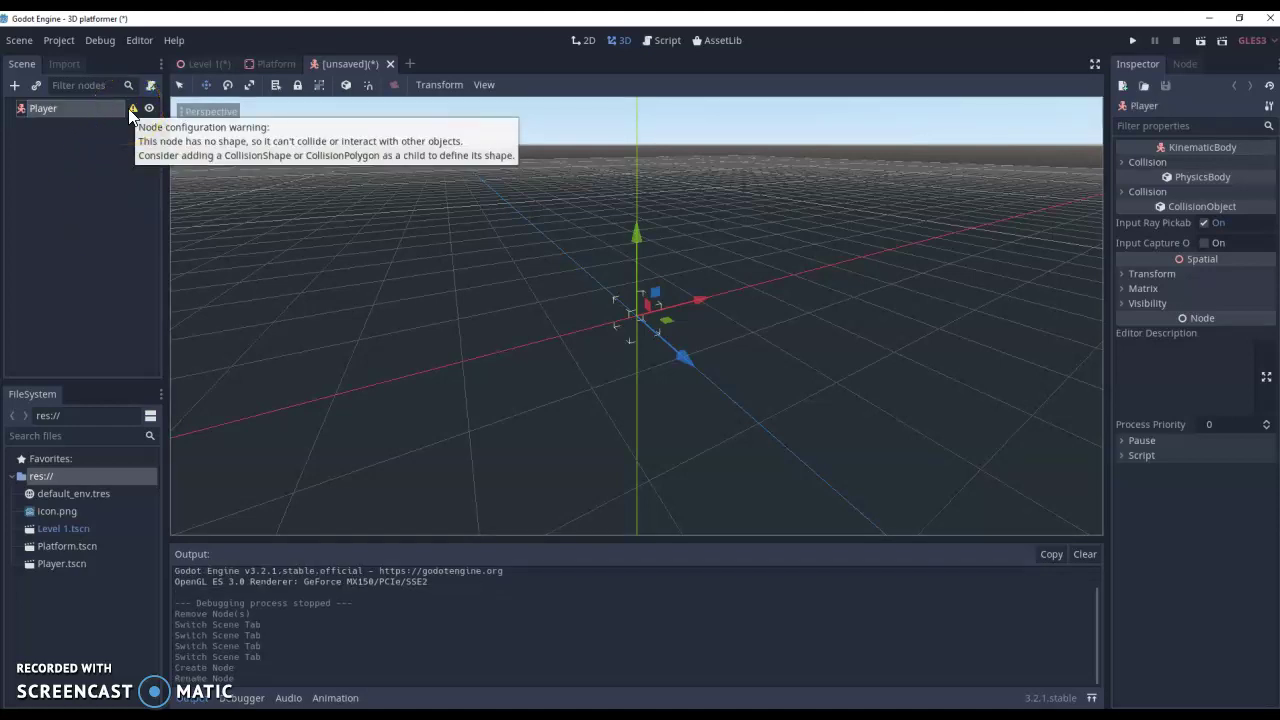
# Step: Add a CollisionShape child under Player with a new CapsuleShape
pyautogui.rightClick(79, 115)
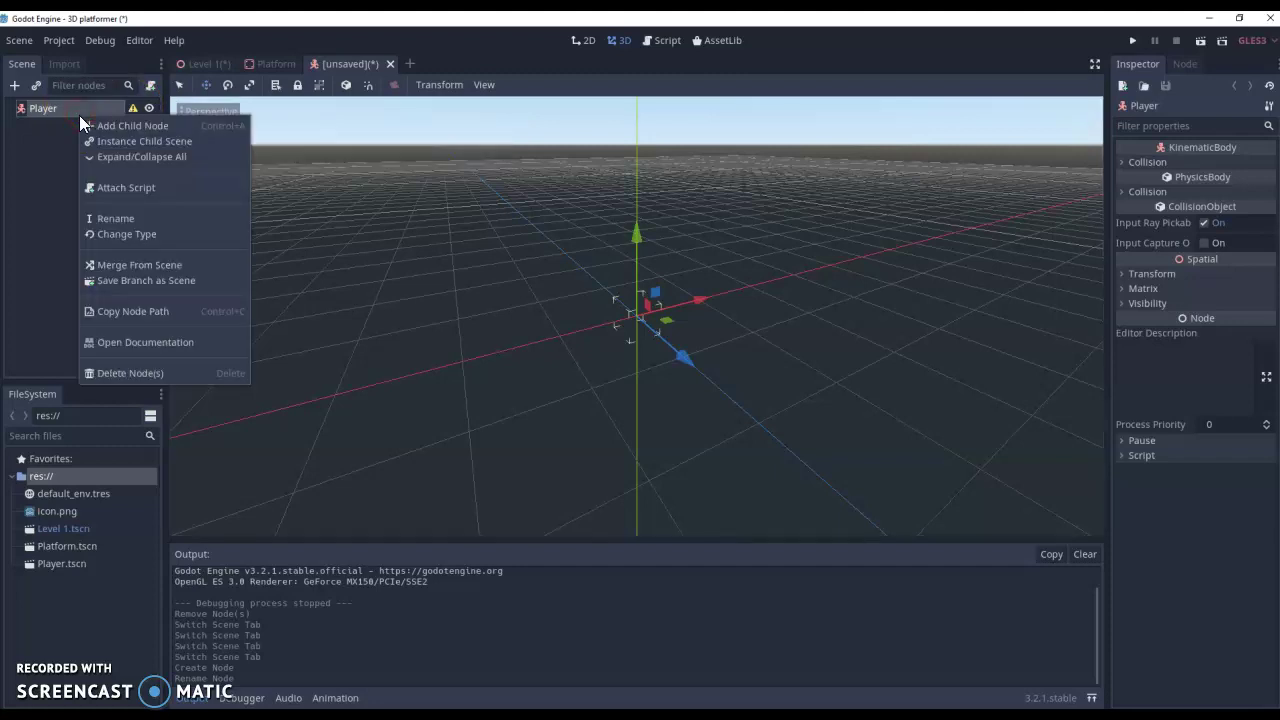
pyautogui.click(107, 124)
pyautogui.write('colli')
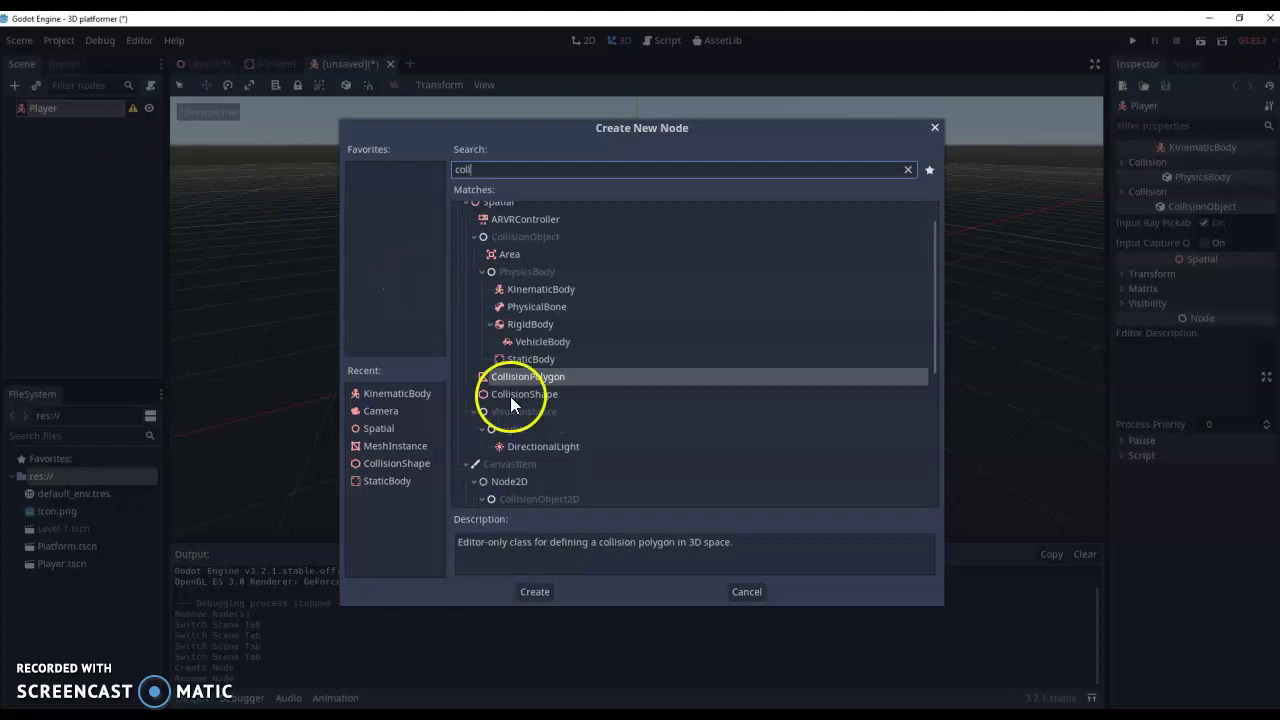
pyautogui.doubleClick(527, 396)
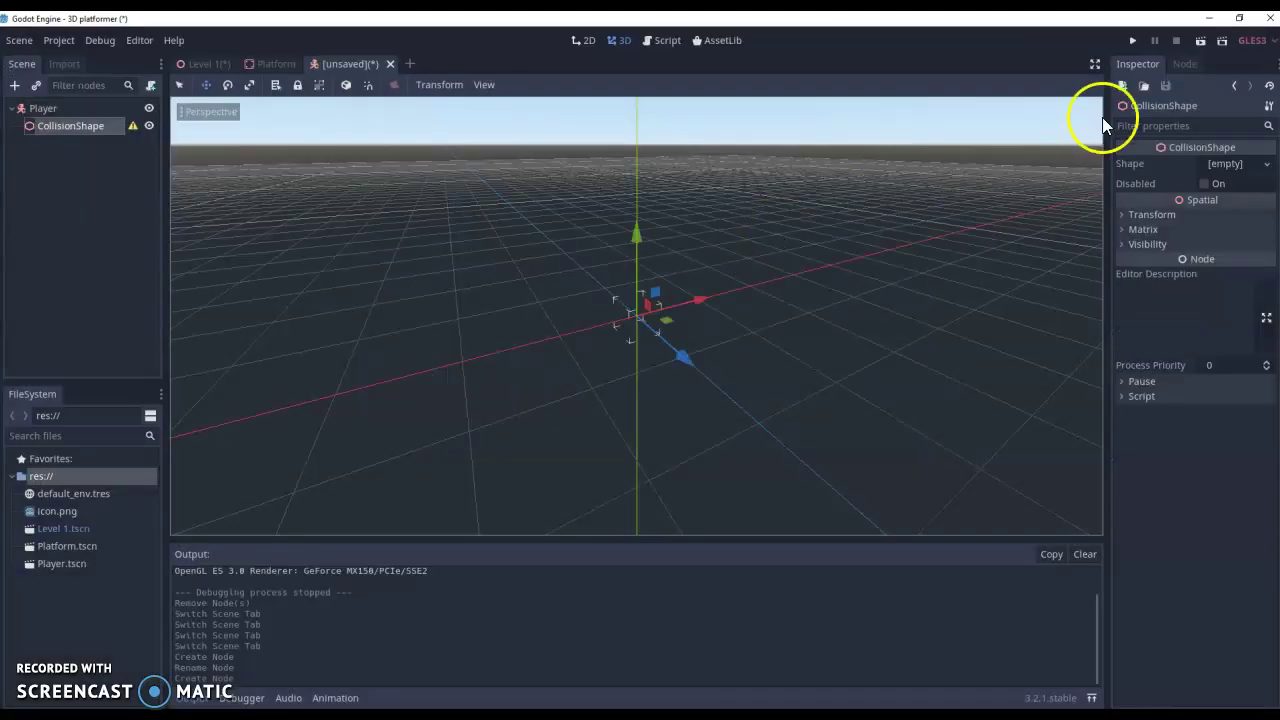
pyautogui.click(1238, 163)
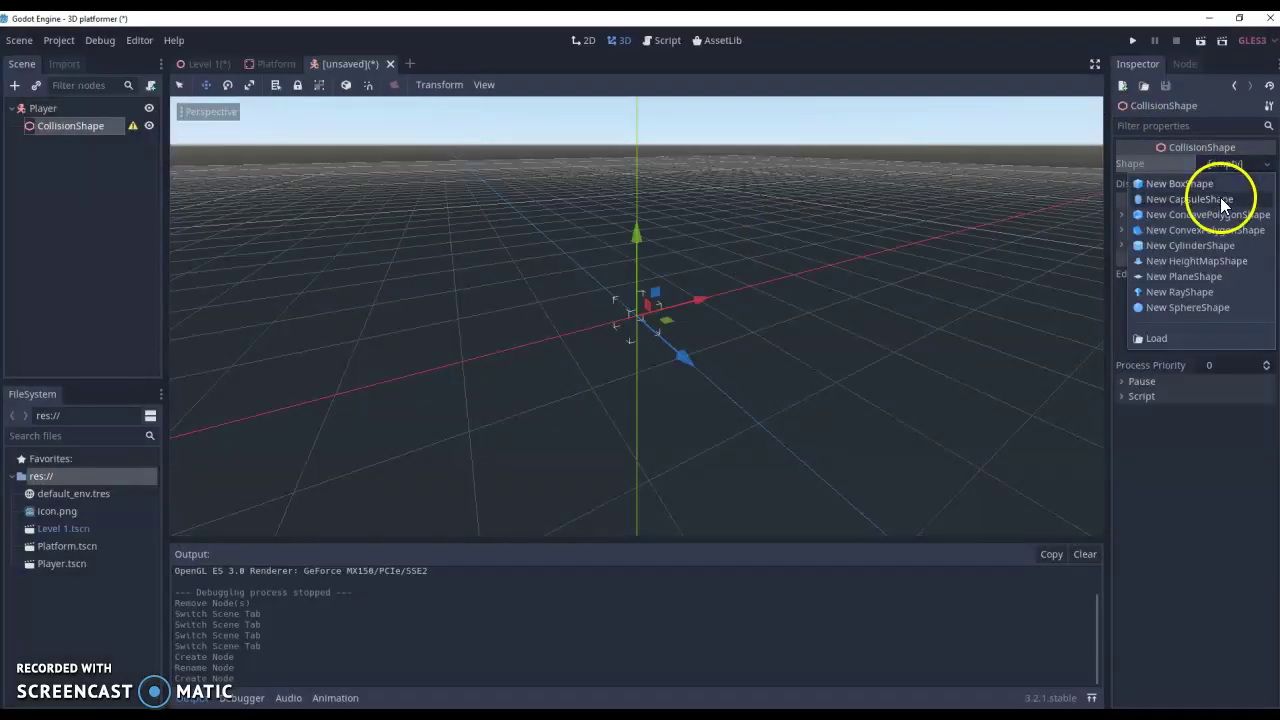
pyautogui.click(1220, 198)
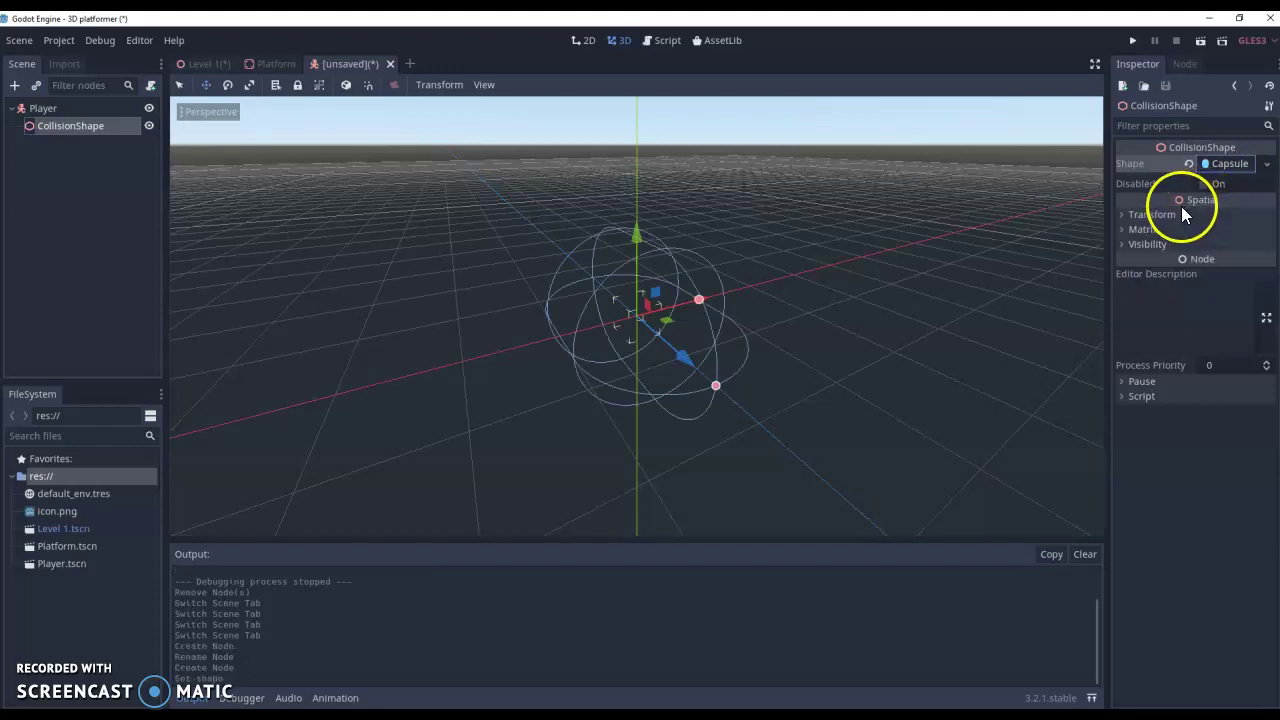
# Step: Set the CollisionShape's X rotation to 90 degrees and Z scale to 1.2
pyautogui.click(1126, 217)
pyautogui.click(1147, 281)
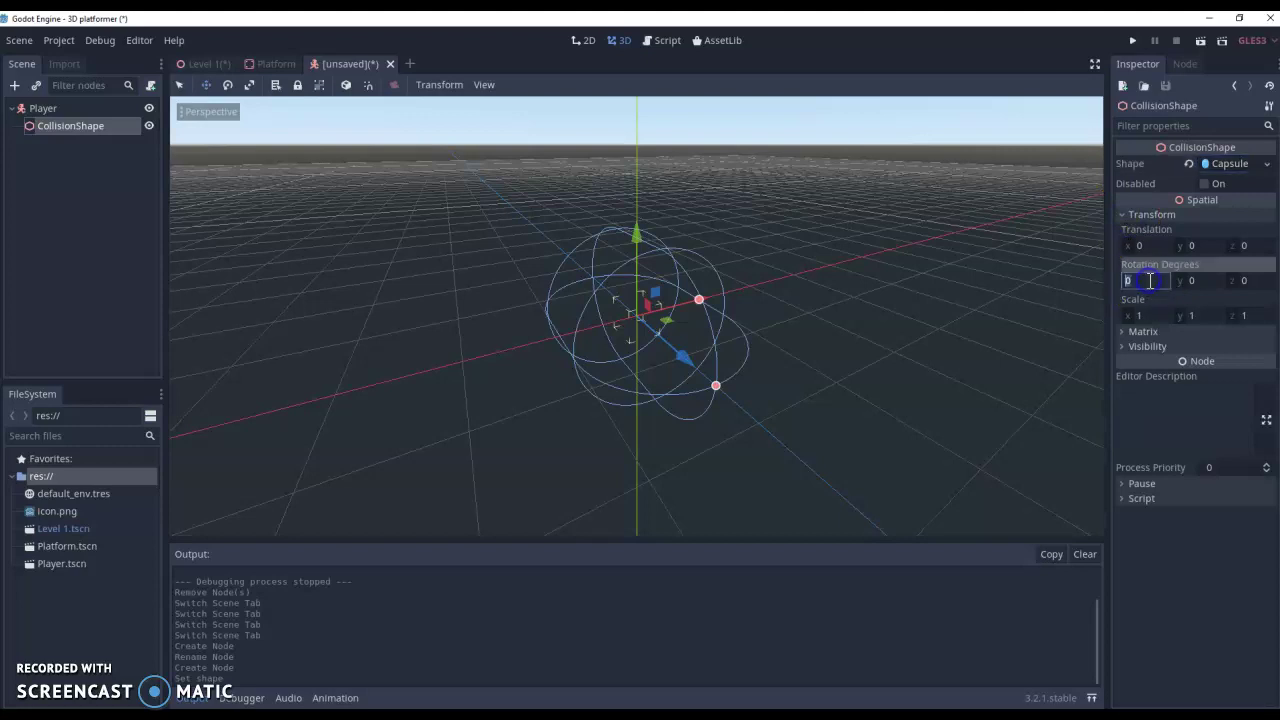
pyautogui.write('90')
pyautogui.press('Return')
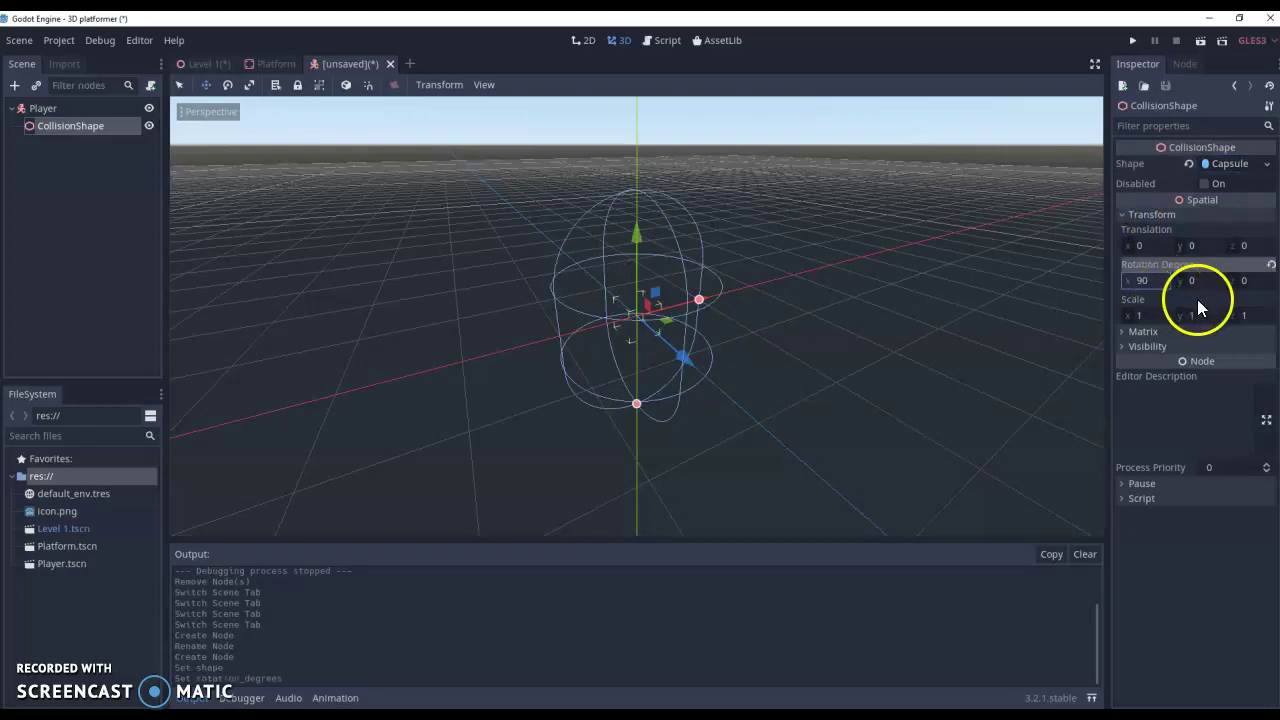
pyautogui.click(1245, 315)
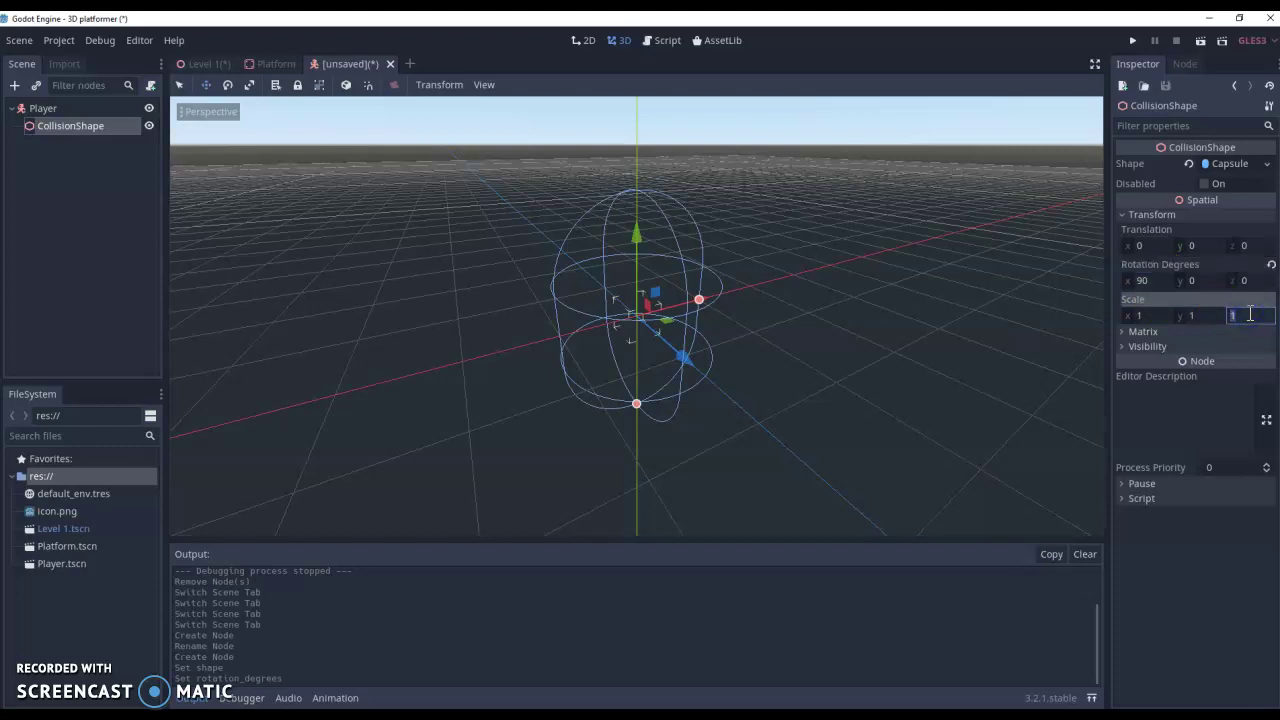
pyautogui.write('1.2')
pyautogui.press('Return')
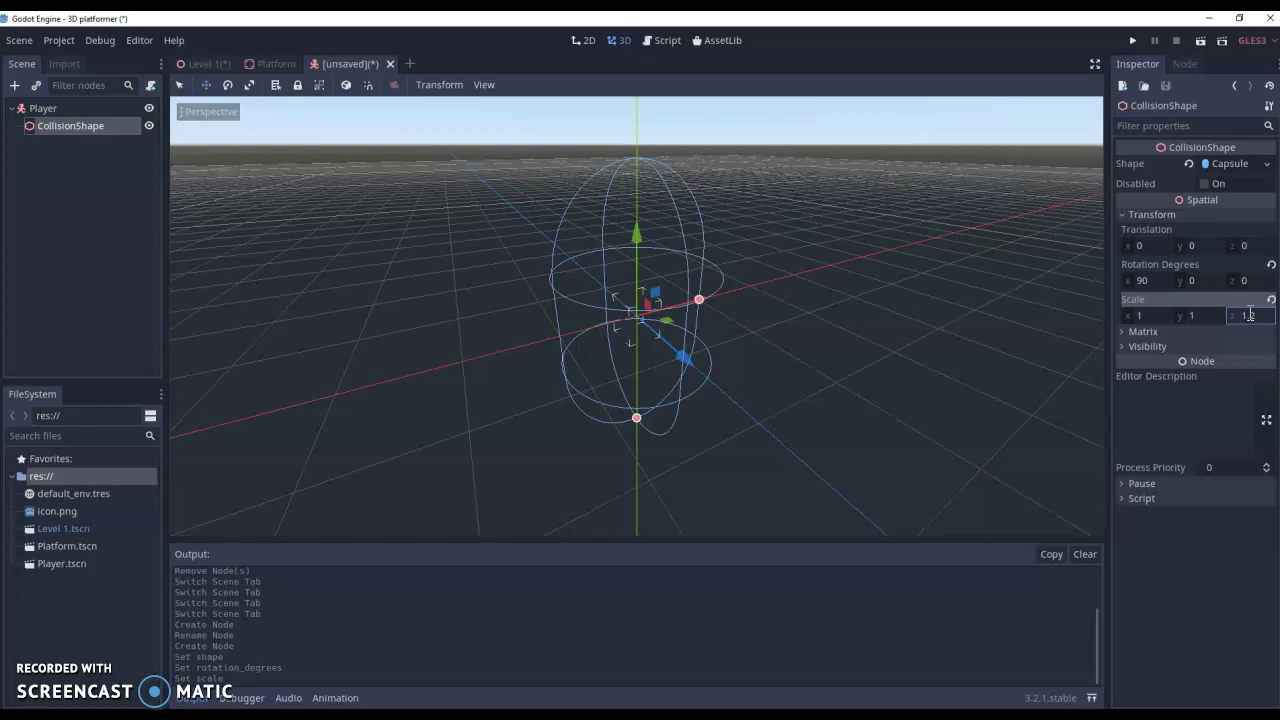
# Step: Add a MeshInstance with a new CapsuleMesh under CollisionShape, then reselect Player
pyautogui.click(1070, 271)
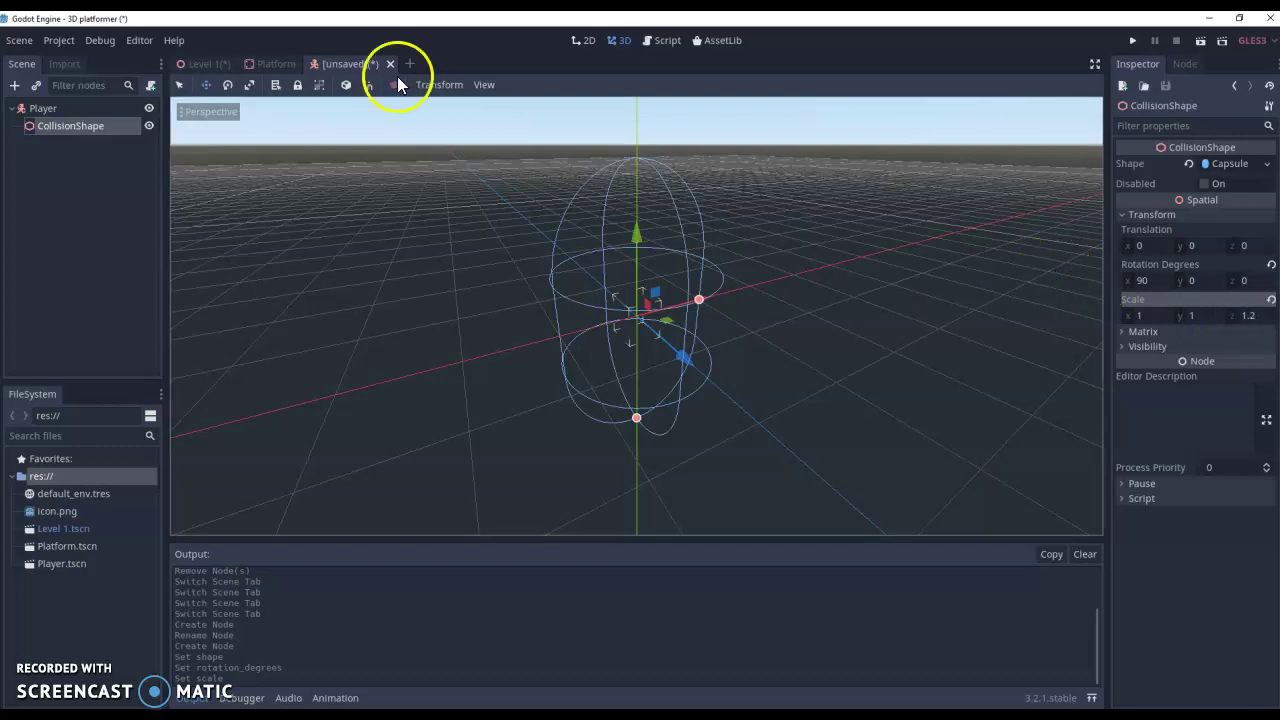
pyautogui.rightClick(56, 125)
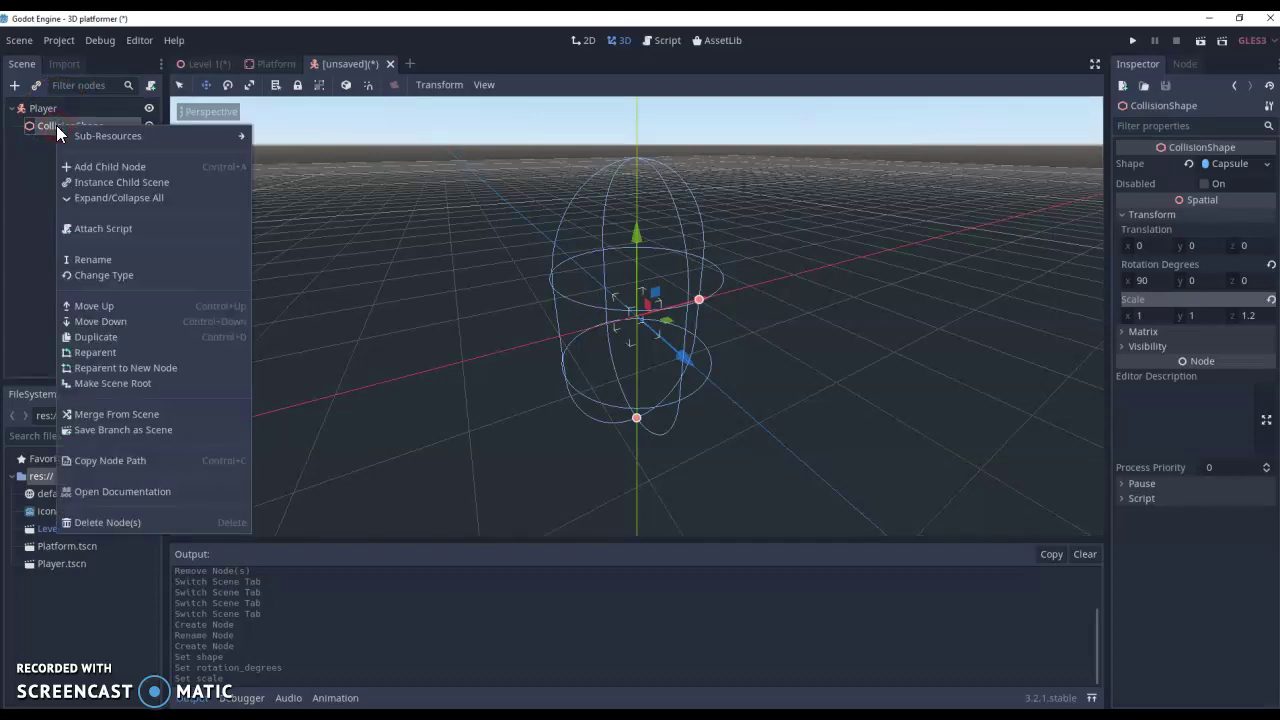
pyautogui.click(105, 167)
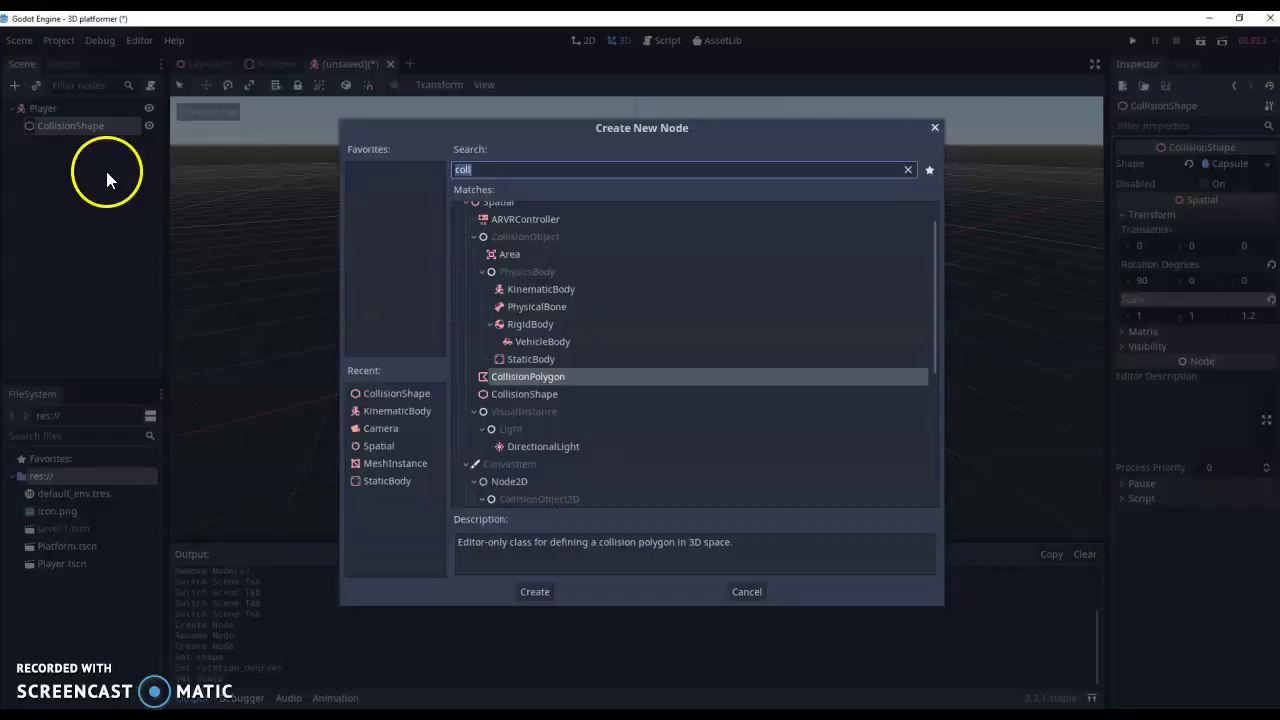
pyautogui.write('mesh')
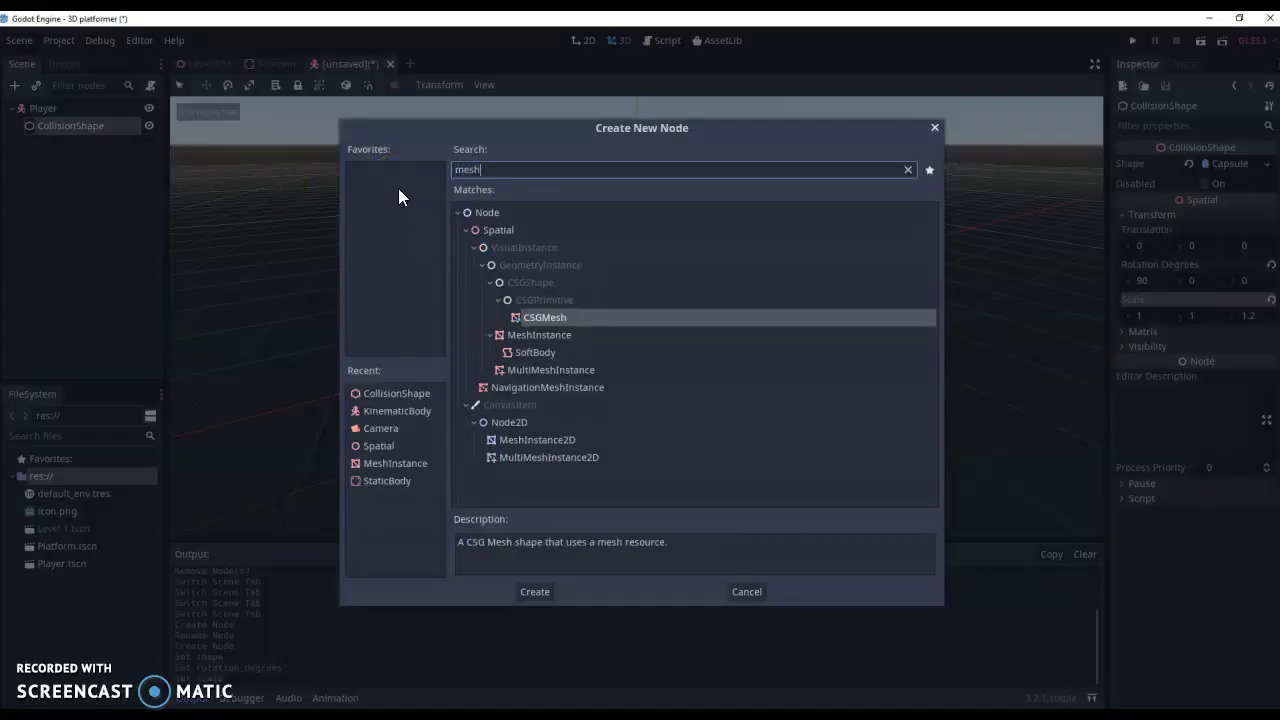
pyautogui.doubleClick(535, 338)
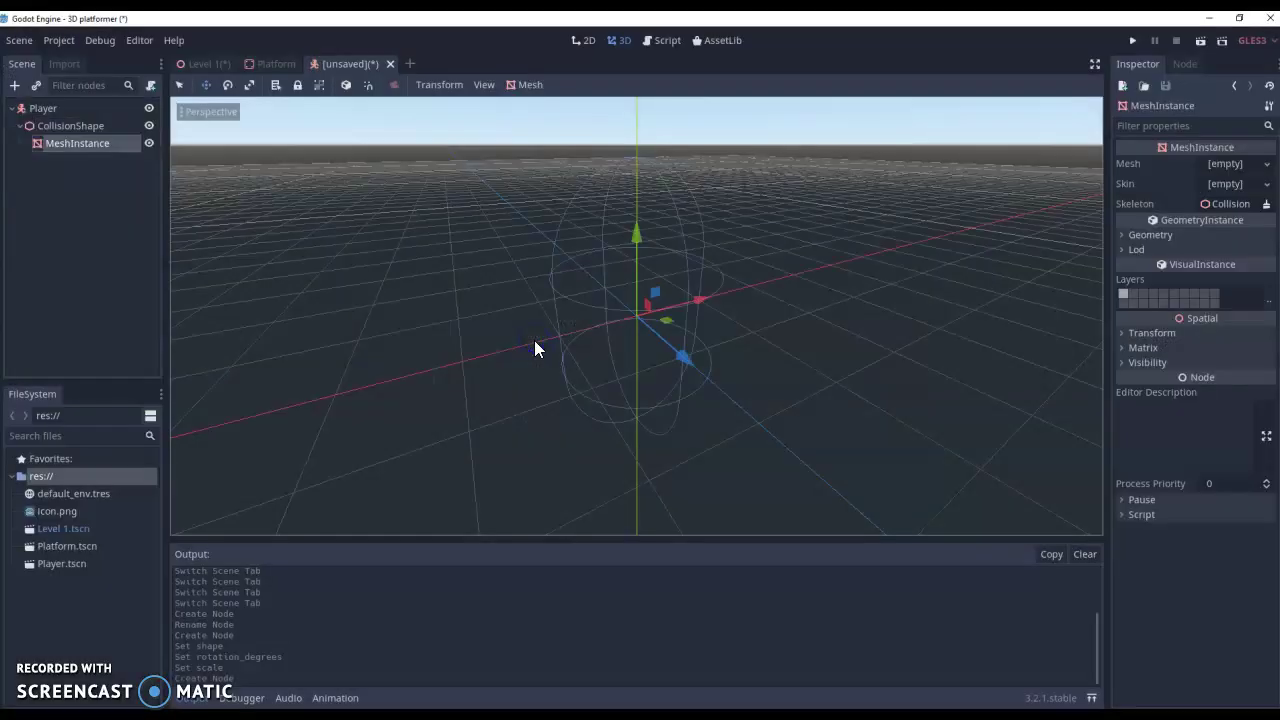
pyautogui.click(1260, 163)
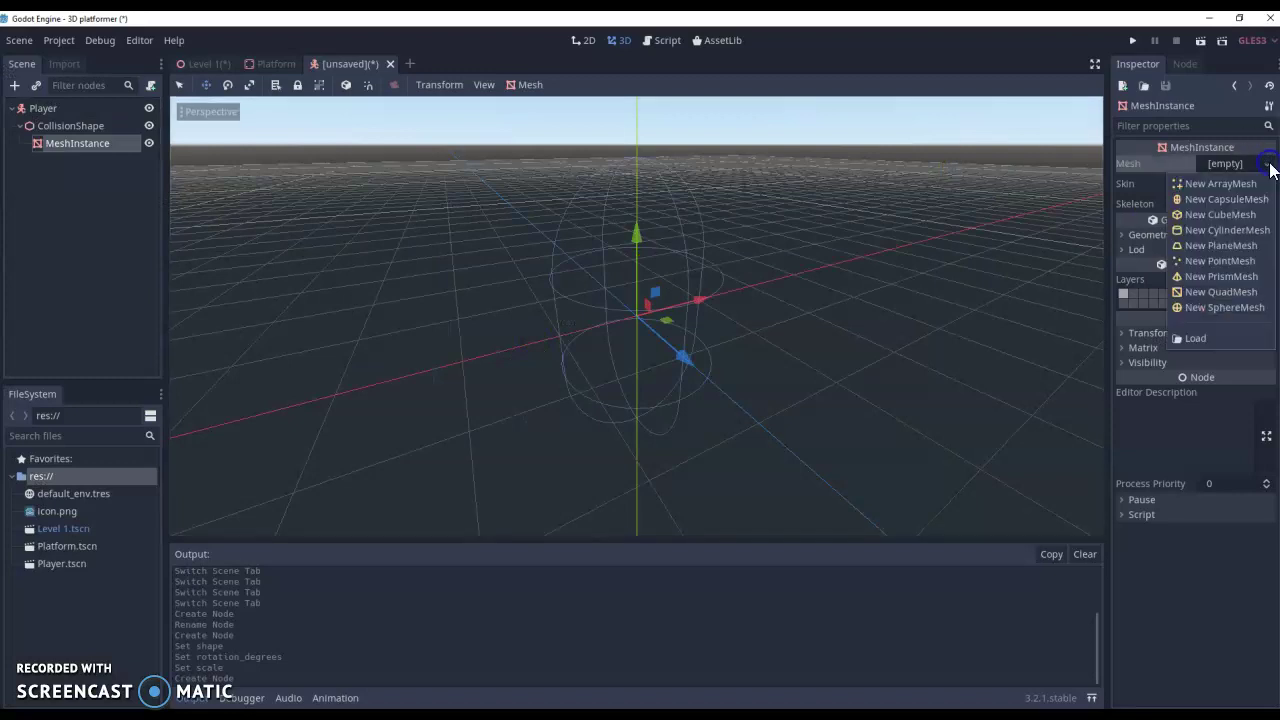
pyautogui.click(1240, 202)
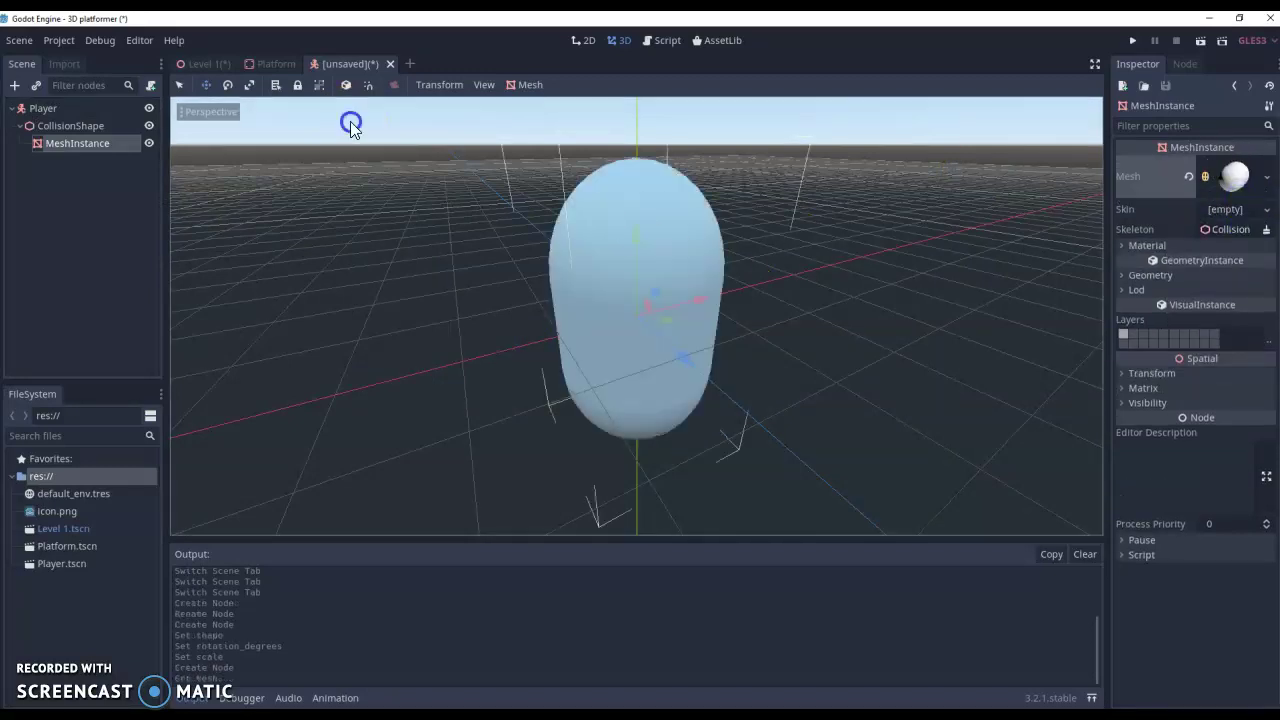
pyautogui.click(91, 167)
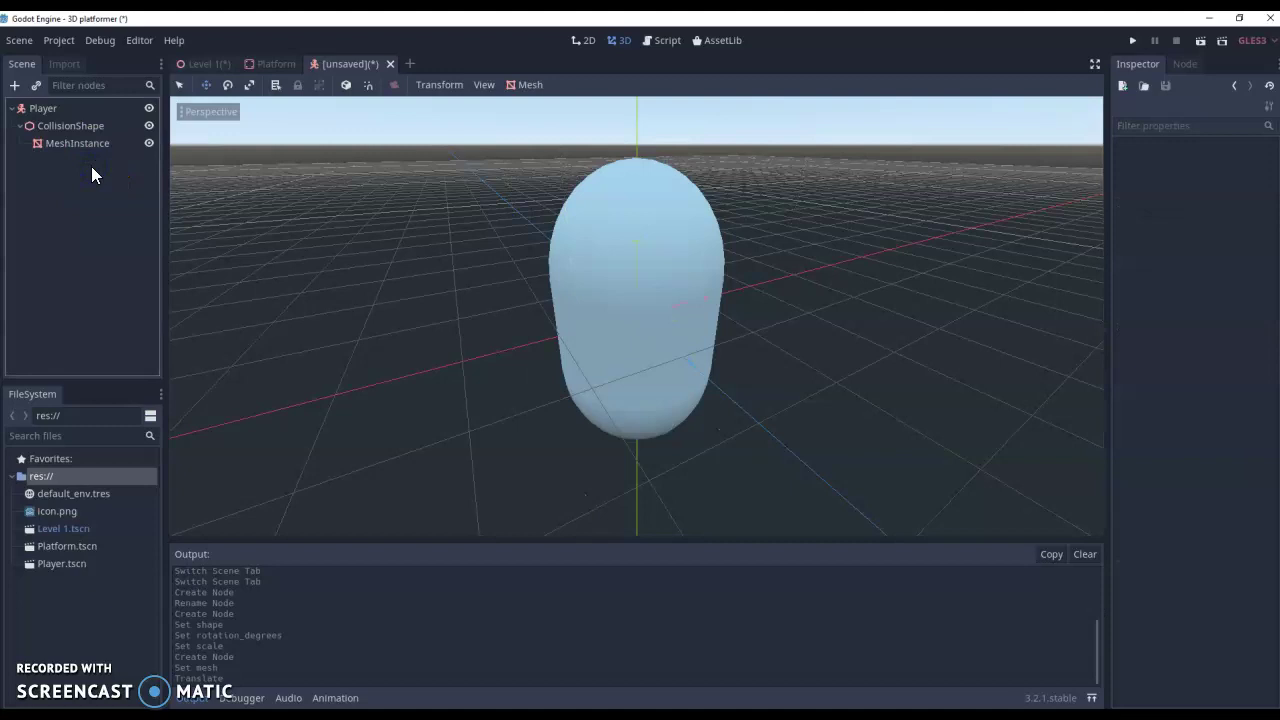
pyautogui.click(56, 109)
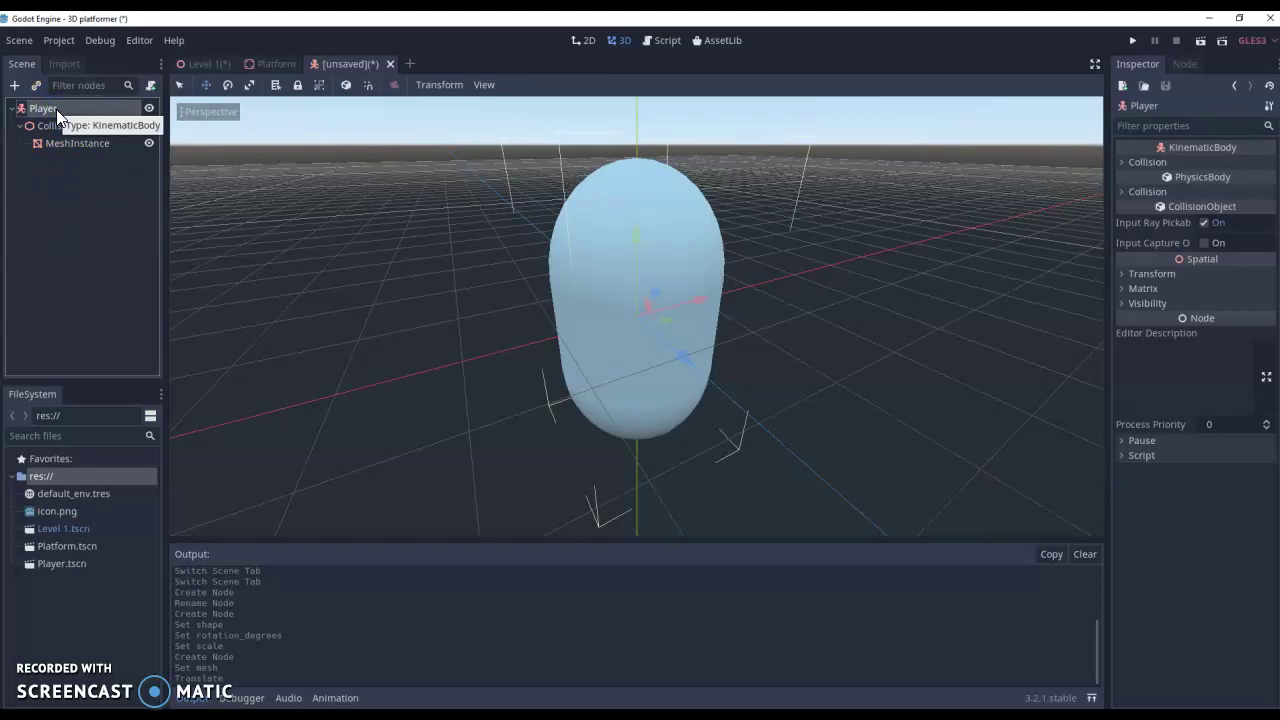
# Step: Add a Spatial child under Player and raise it on Y to the capsule's top
pyautogui.rightClick(56, 109)
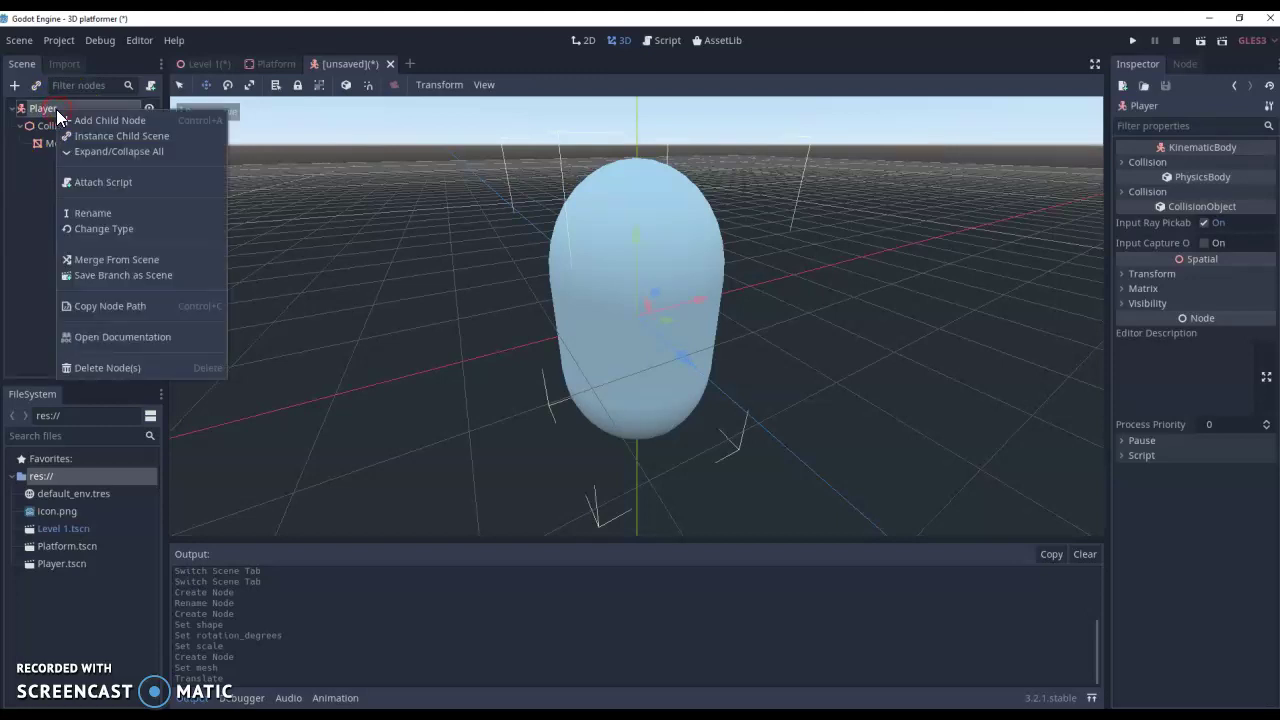
pyautogui.click(74, 118)
pyautogui.write('spa')
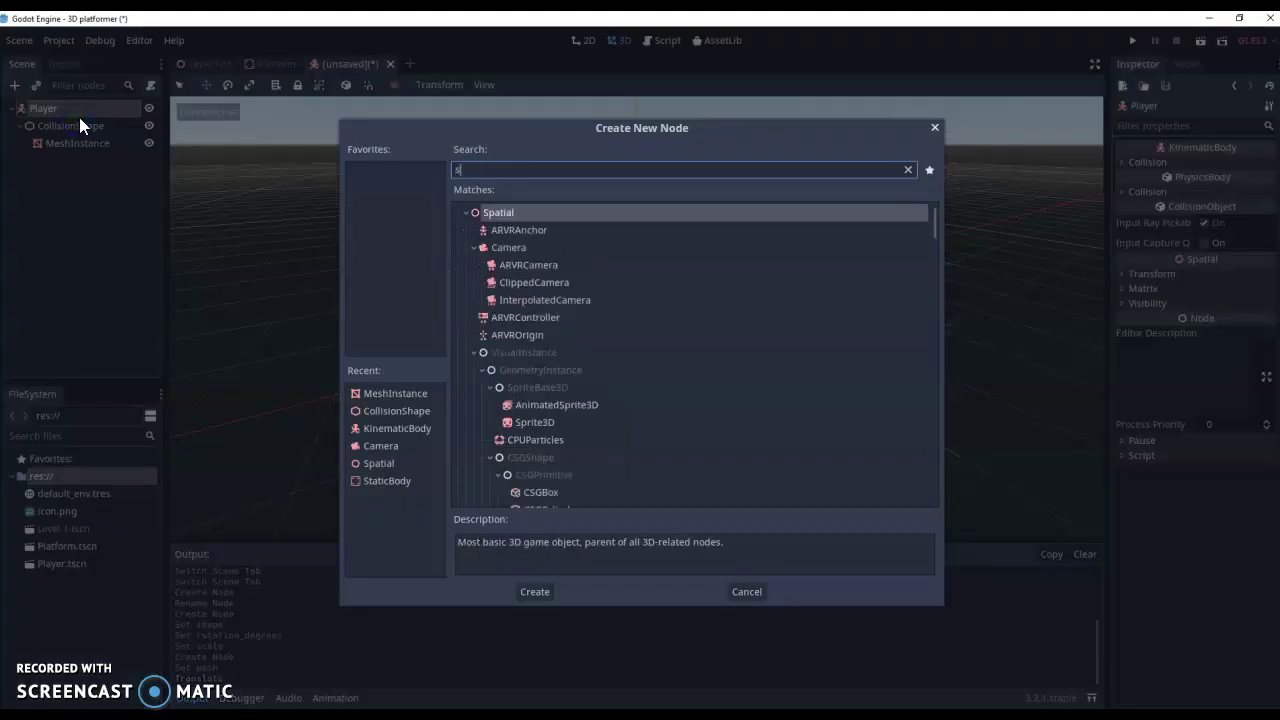
pyautogui.doubleClick(515, 212)
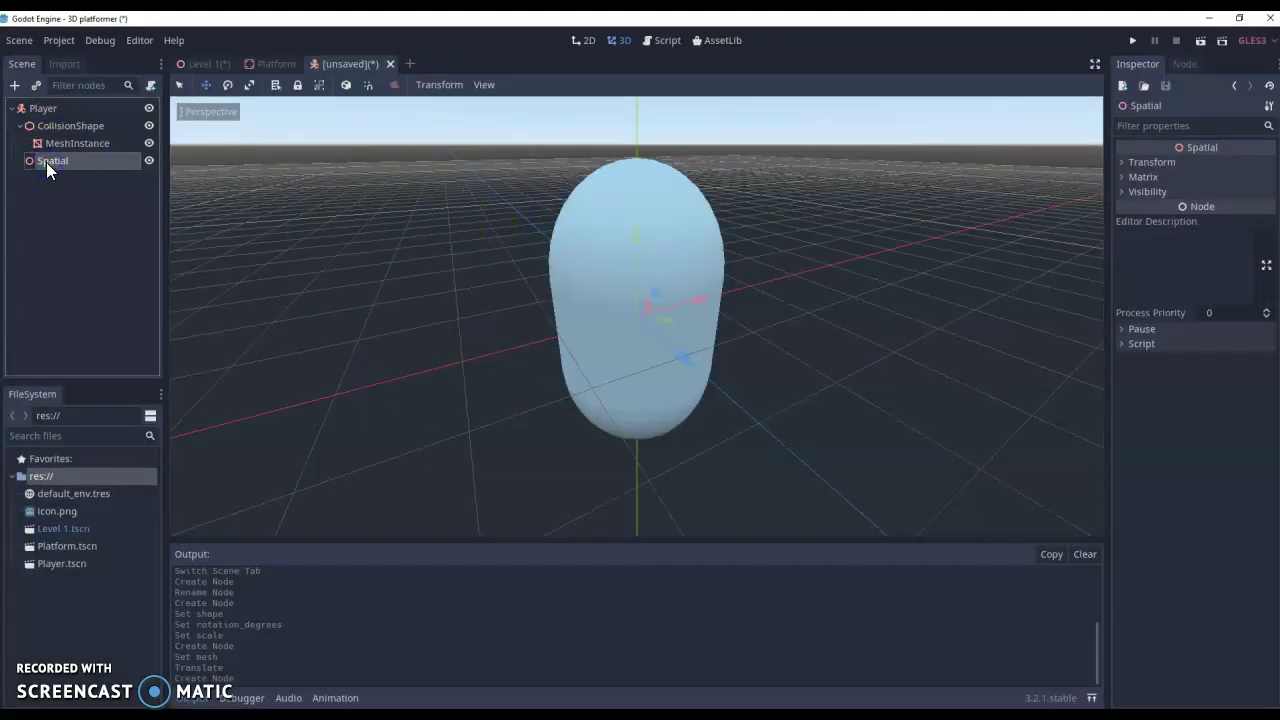
pyautogui.moveTo(636, 240); pyautogui.dragTo(633, 91)
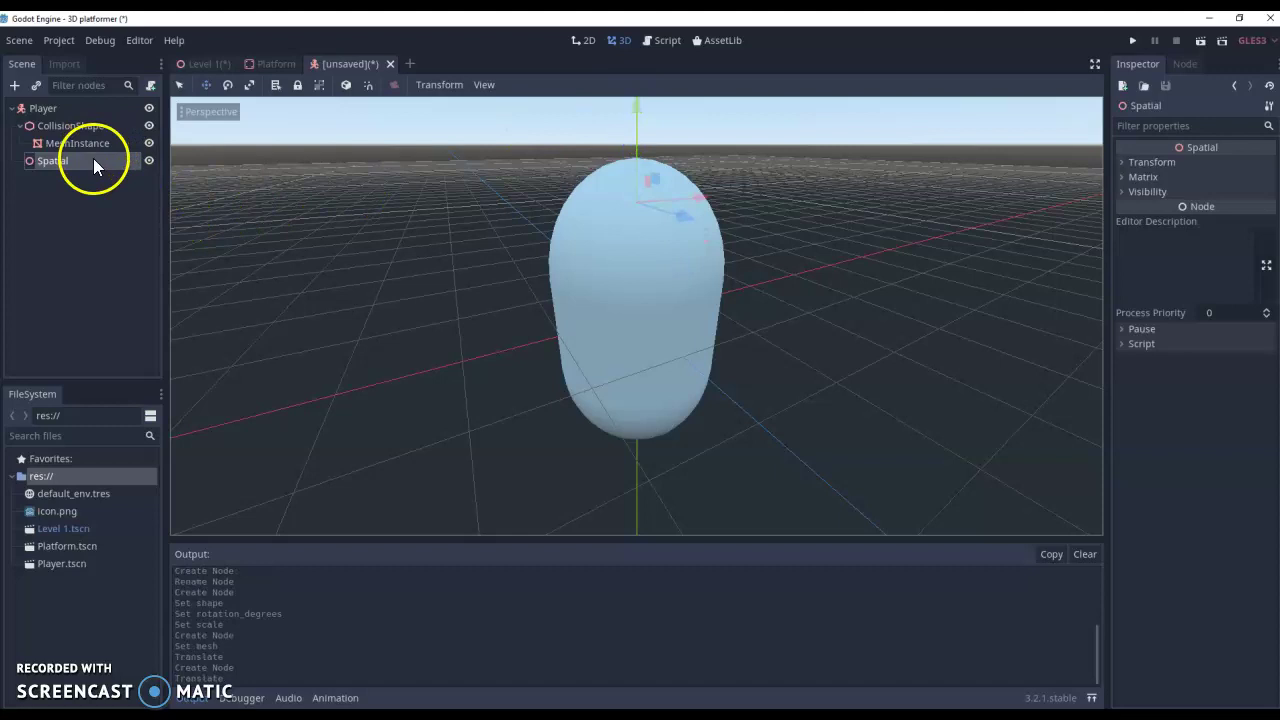
# Step: Add a Camera node as a child of the Spatial node
pyautogui.rightClick(95, 164)
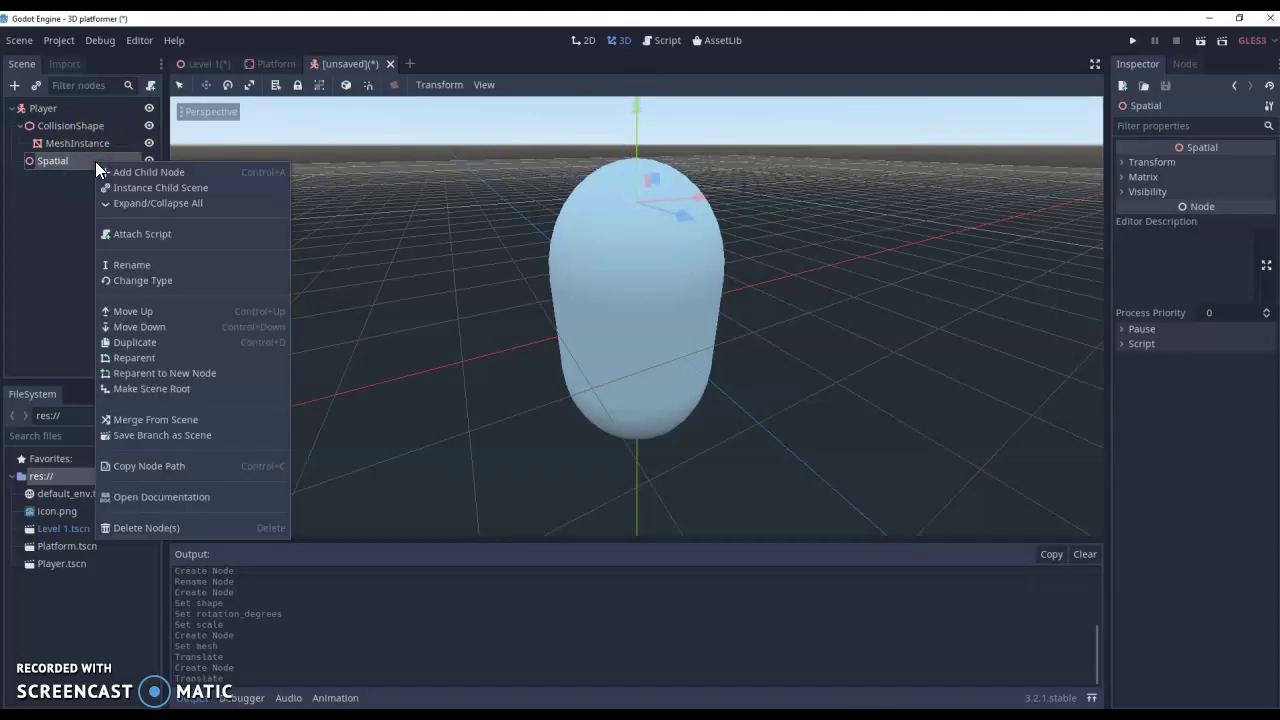
pyautogui.click(128, 171)
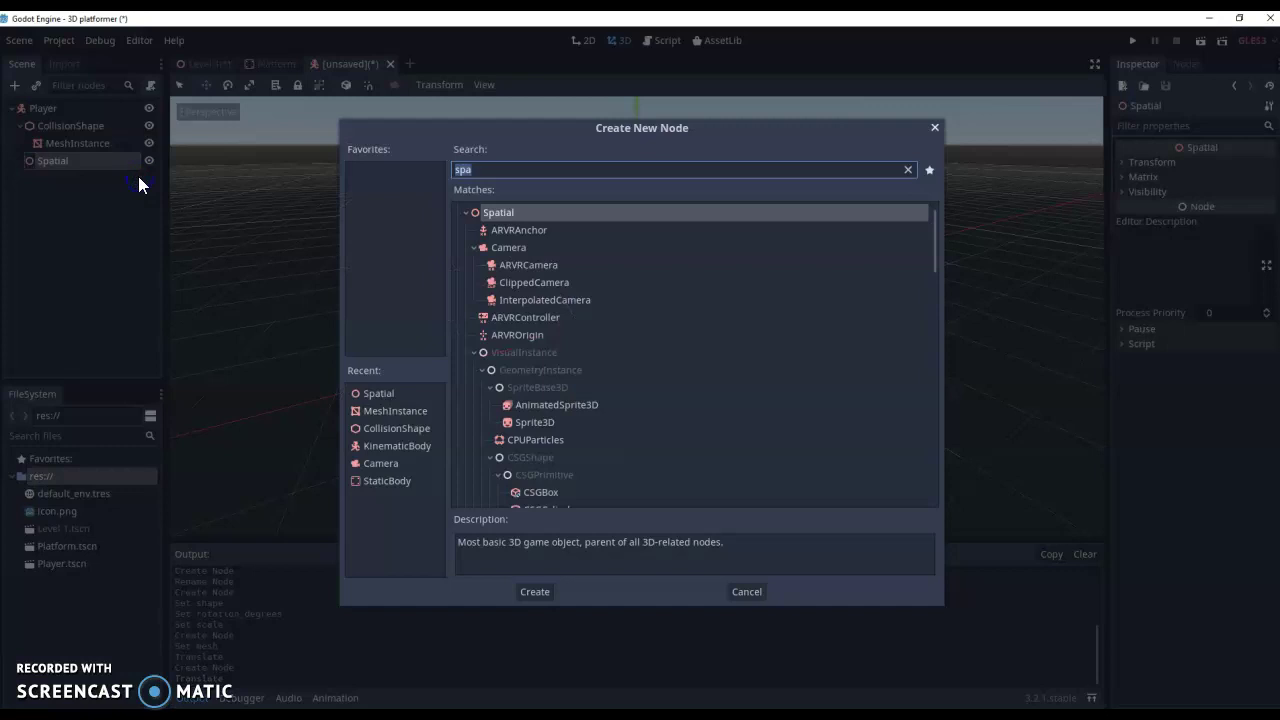
pyautogui.write('cam')
pyautogui.doubleClick(510, 230)
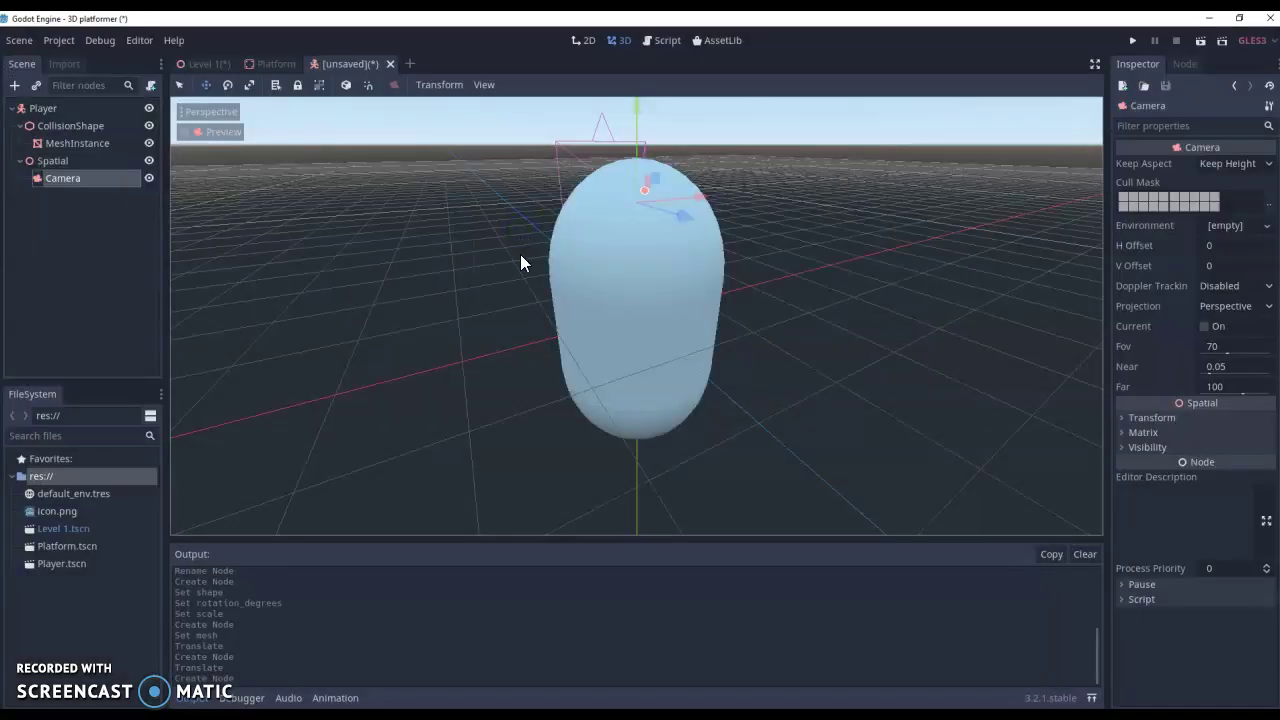
# Step: Preview the camera, move it about 0.394 units along Z, then preview again
pyautogui.click(186, 132)
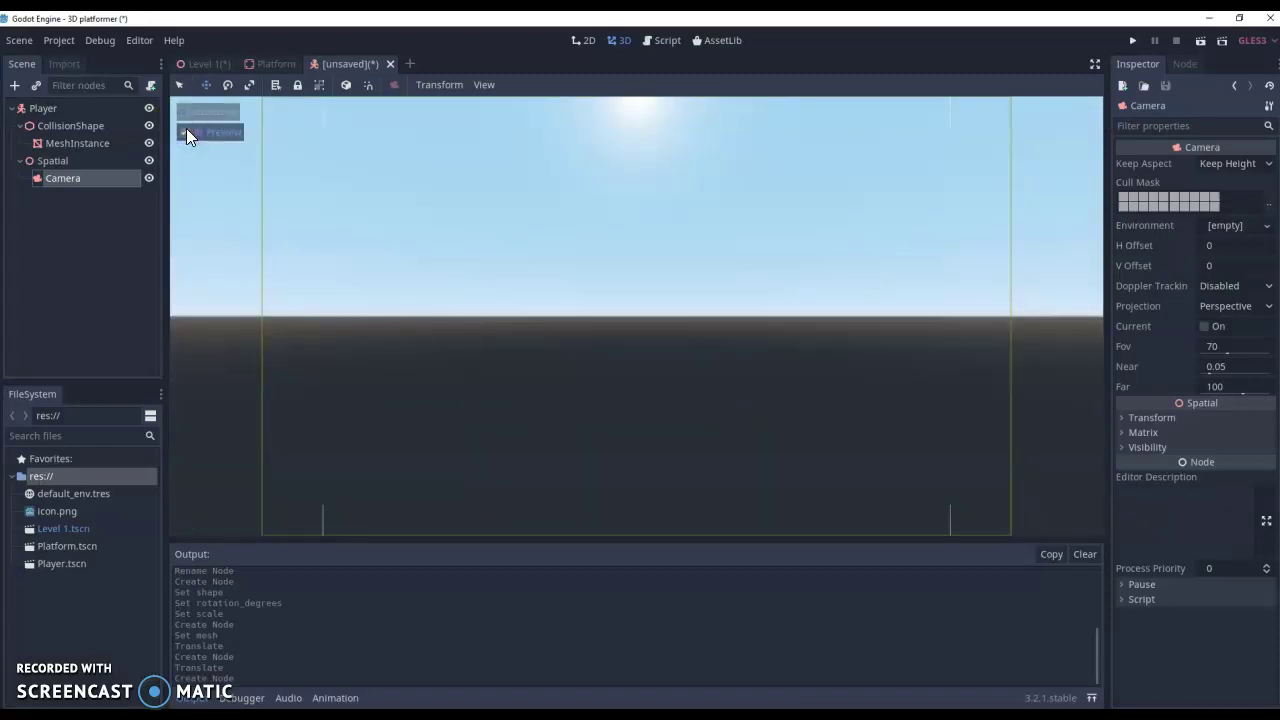
pyautogui.click(186, 132)
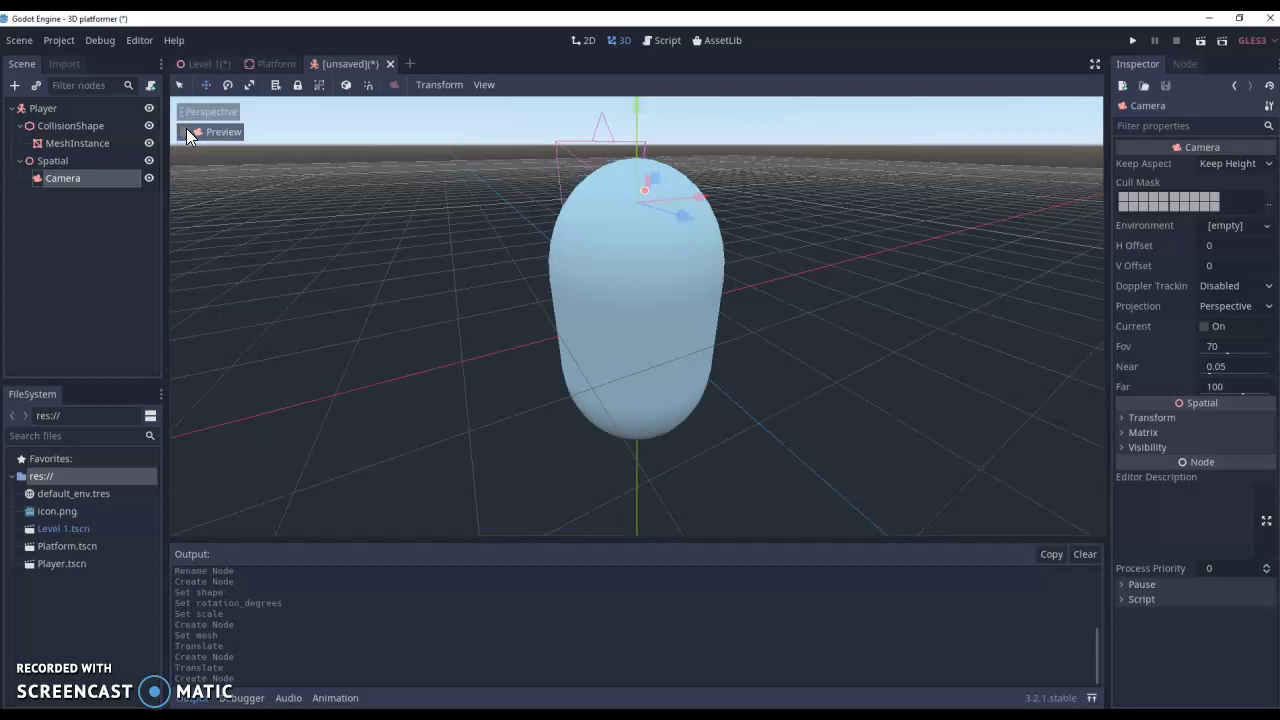
pyautogui.click(485, 129)
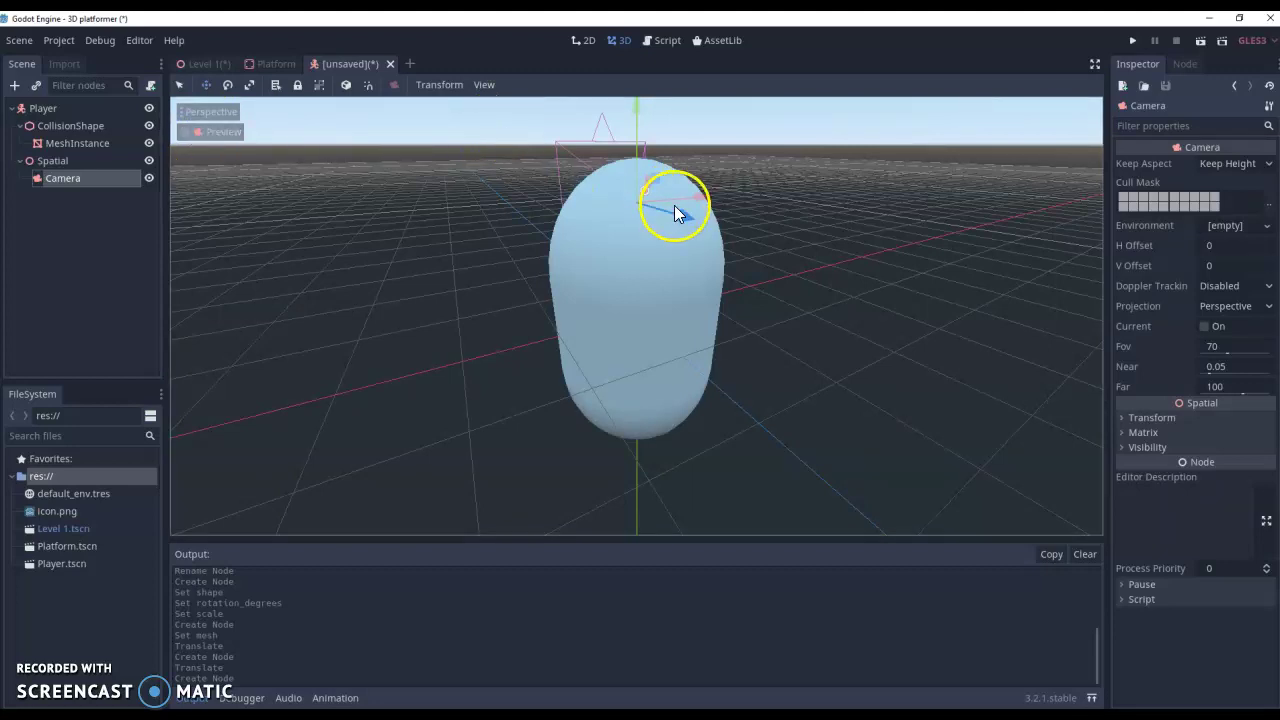
pyautogui.moveTo(678, 217); pyautogui.dragTo(710, 223)
pyautogui.click(186, 133)
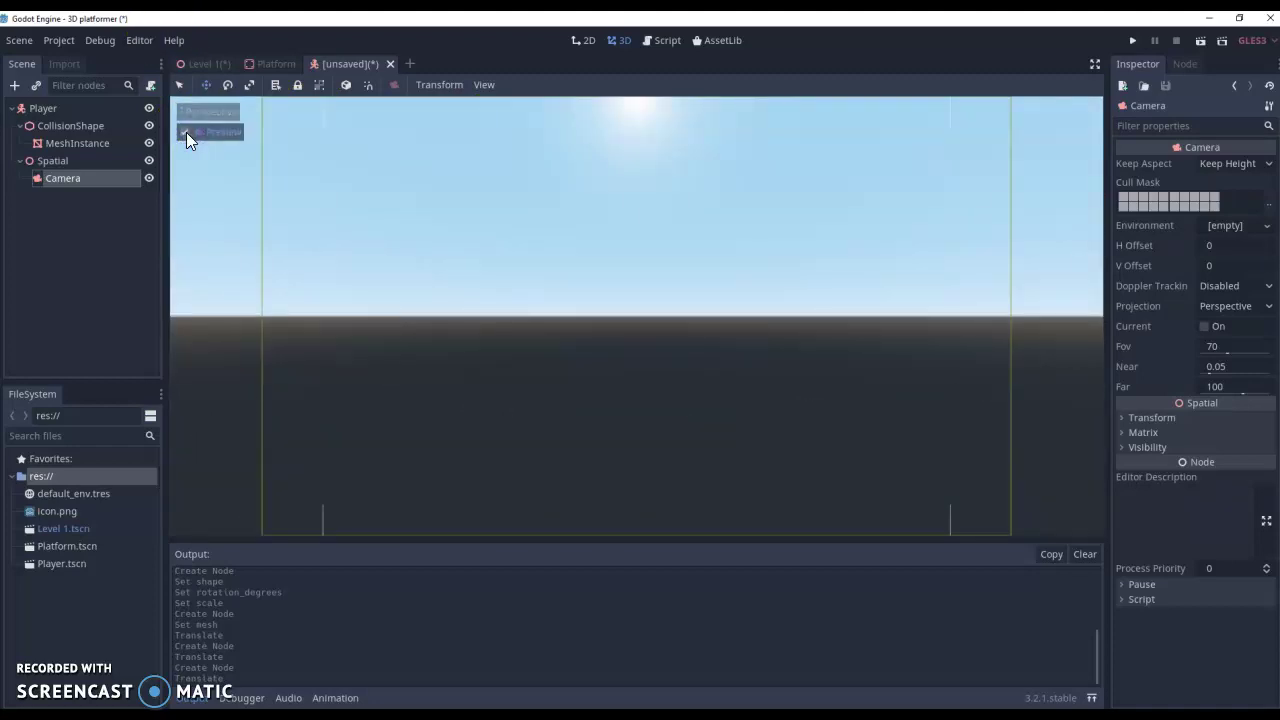
pyautogui.click(186, 132)
pyautogui.click(601, 297)
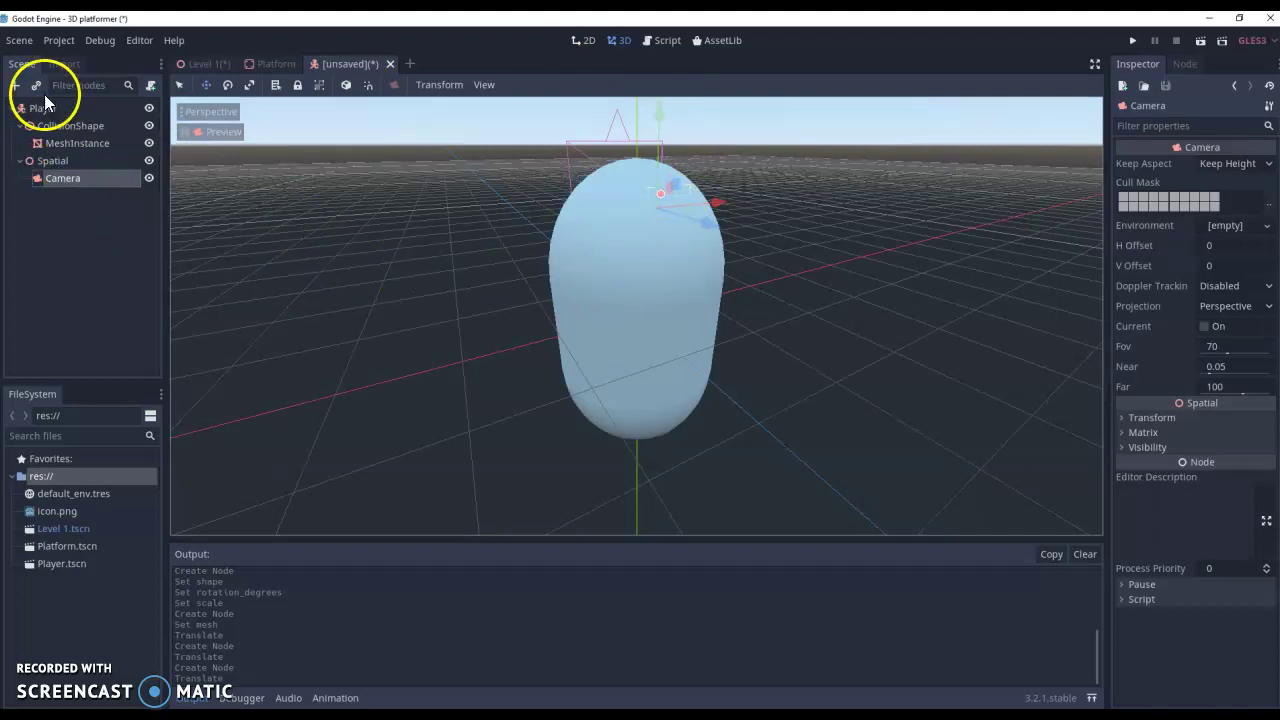
# Step: Save the player scene under the new name Player1.tscn
pyautogui.click(18, 40)
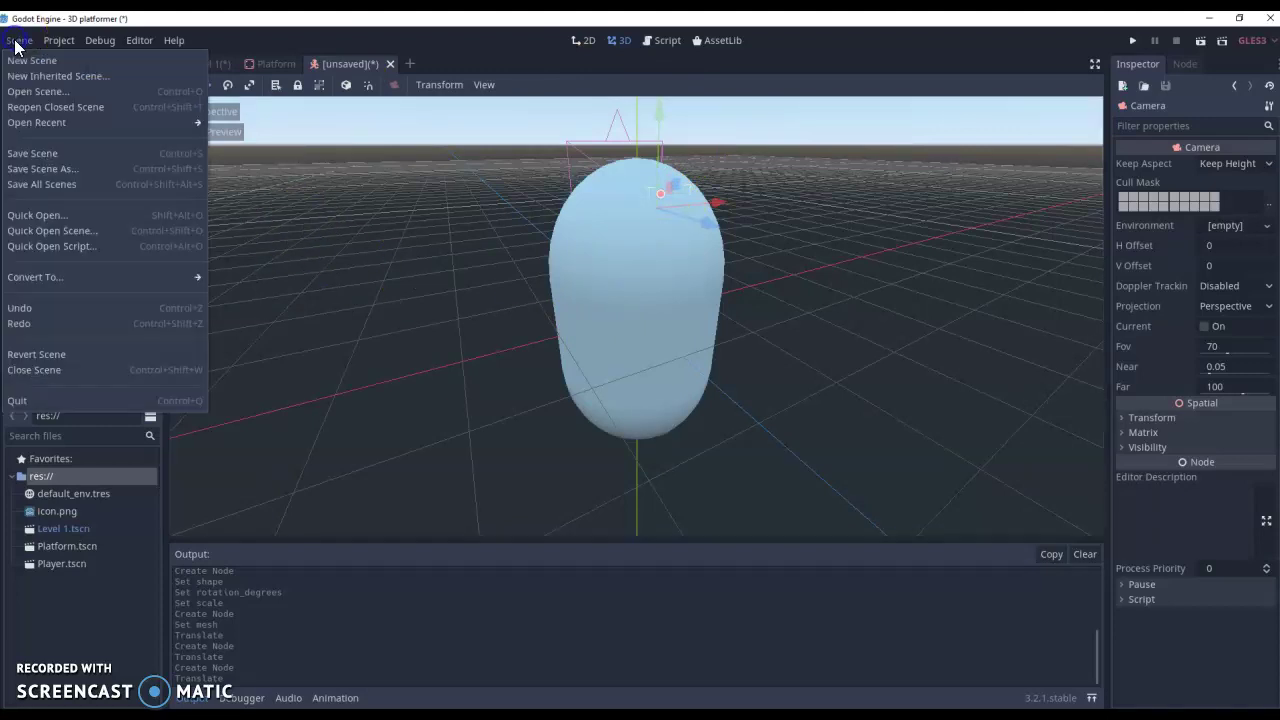
pyautogui.click(56, 160)
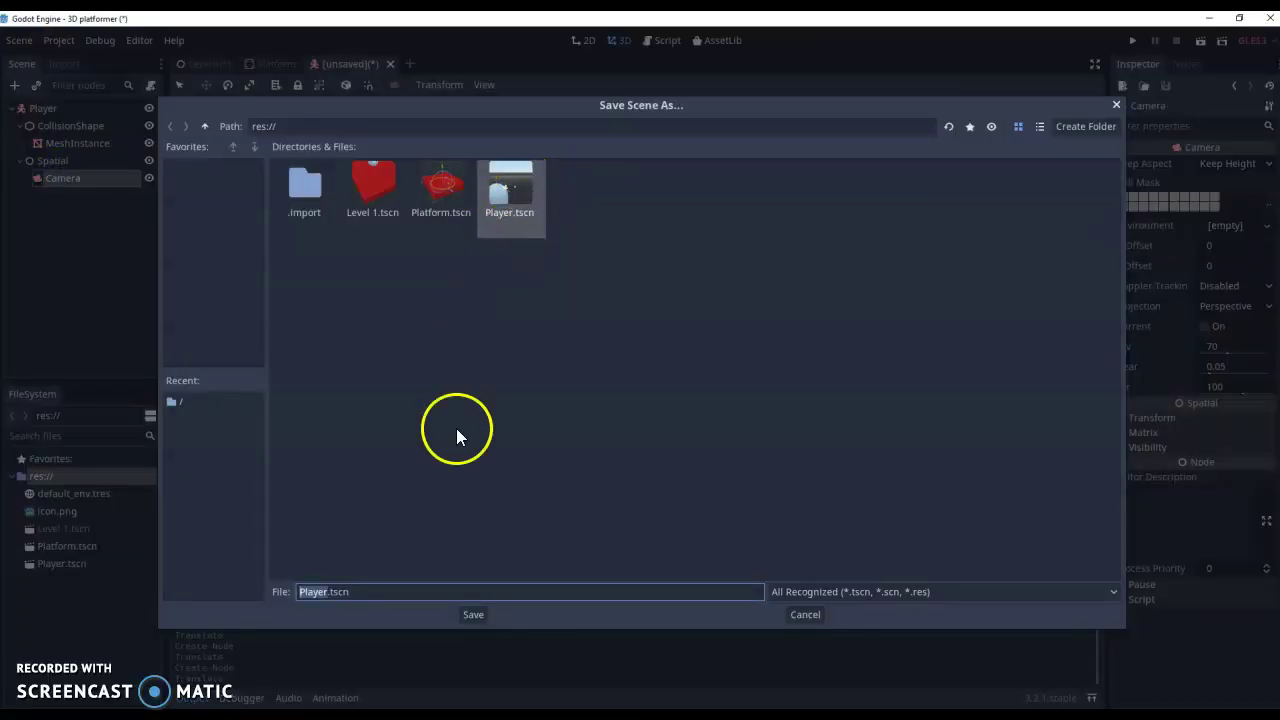
pyautogui.click(329, 590)
pyautogui.doubleClick(329, 591)
pyautogui.click(327, 592)
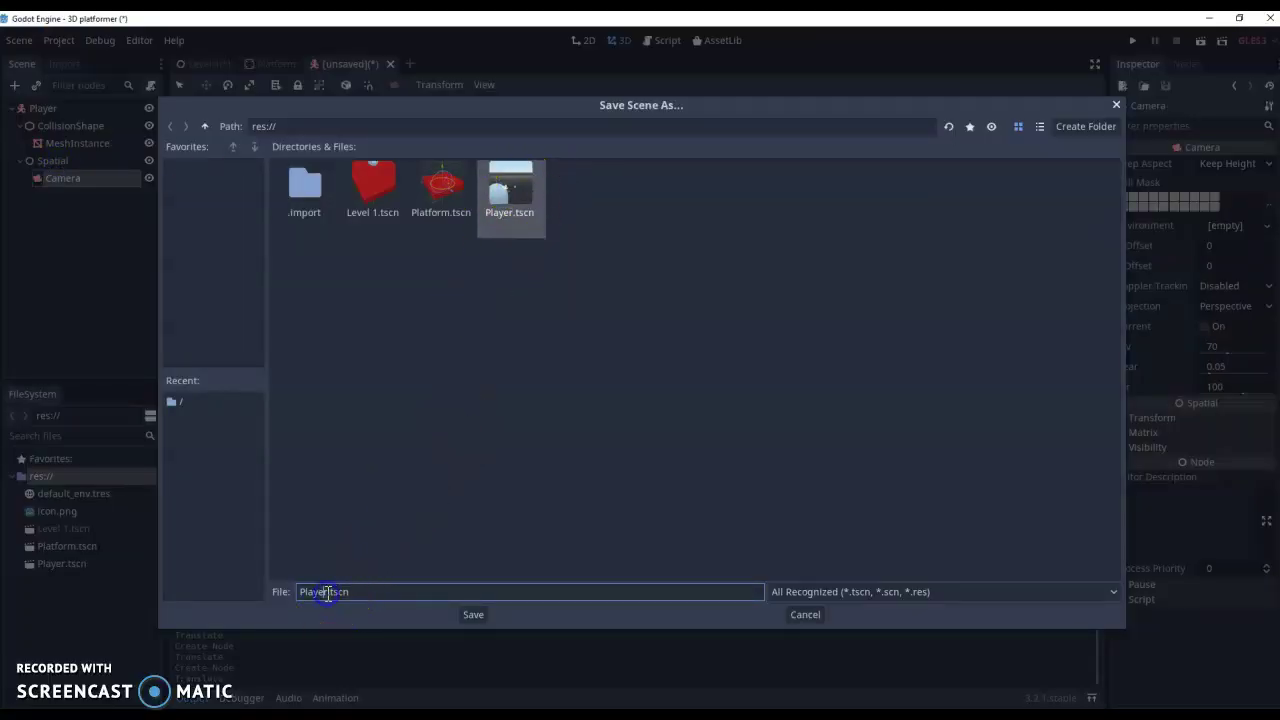
pyautogui.write('1')
pyautogui.press('Return')
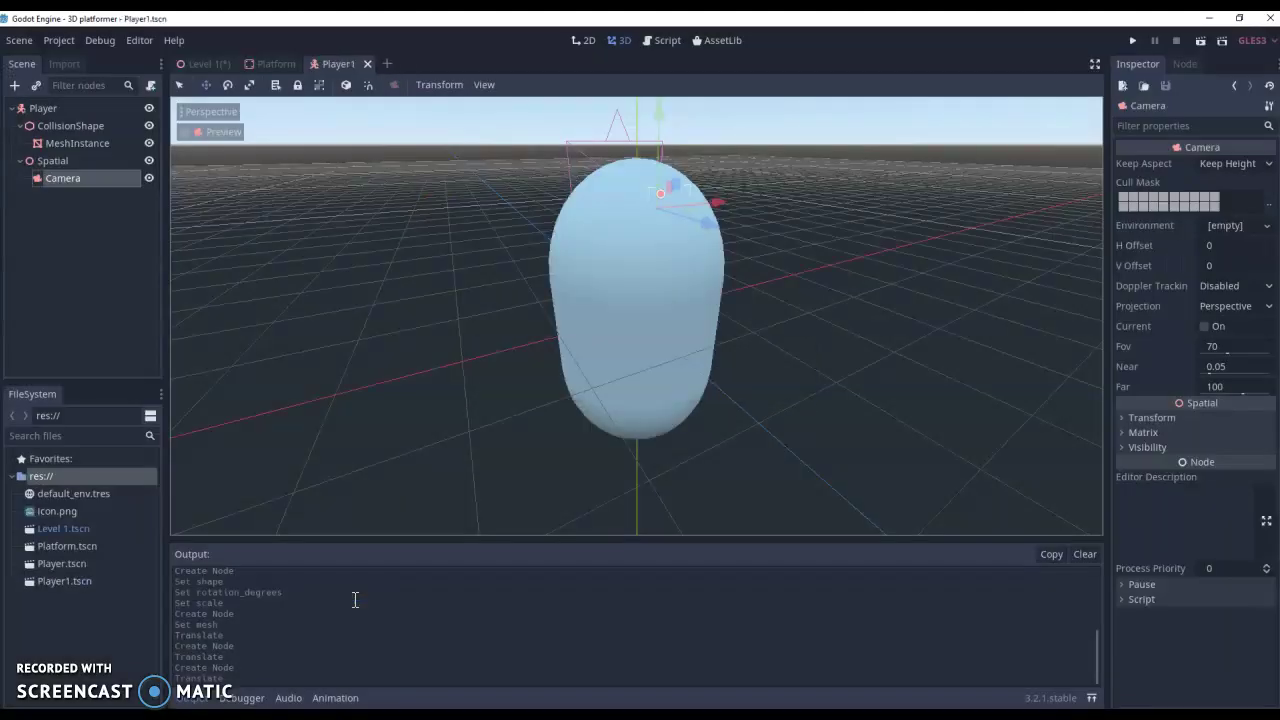
# Step: Instance Player1.tscn into Level 1 and select the new Player node
pyautogui.click(202, 69)
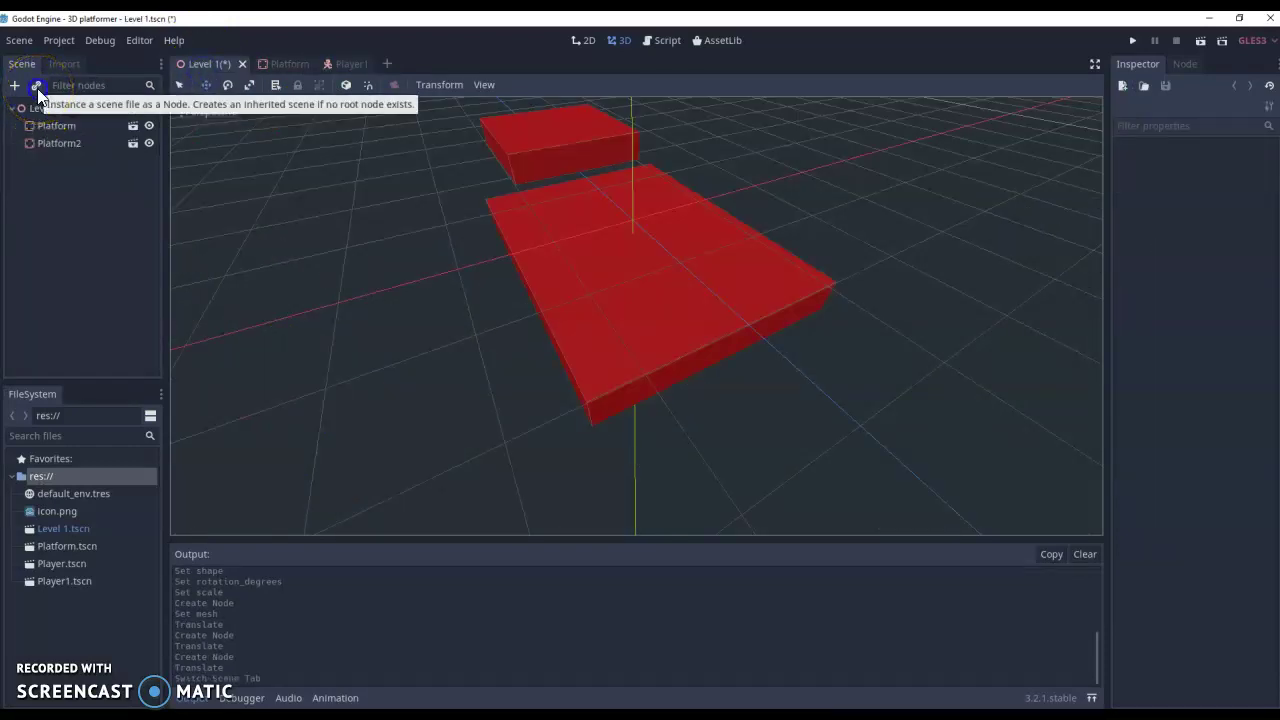
pyautogui.click(37, 88)
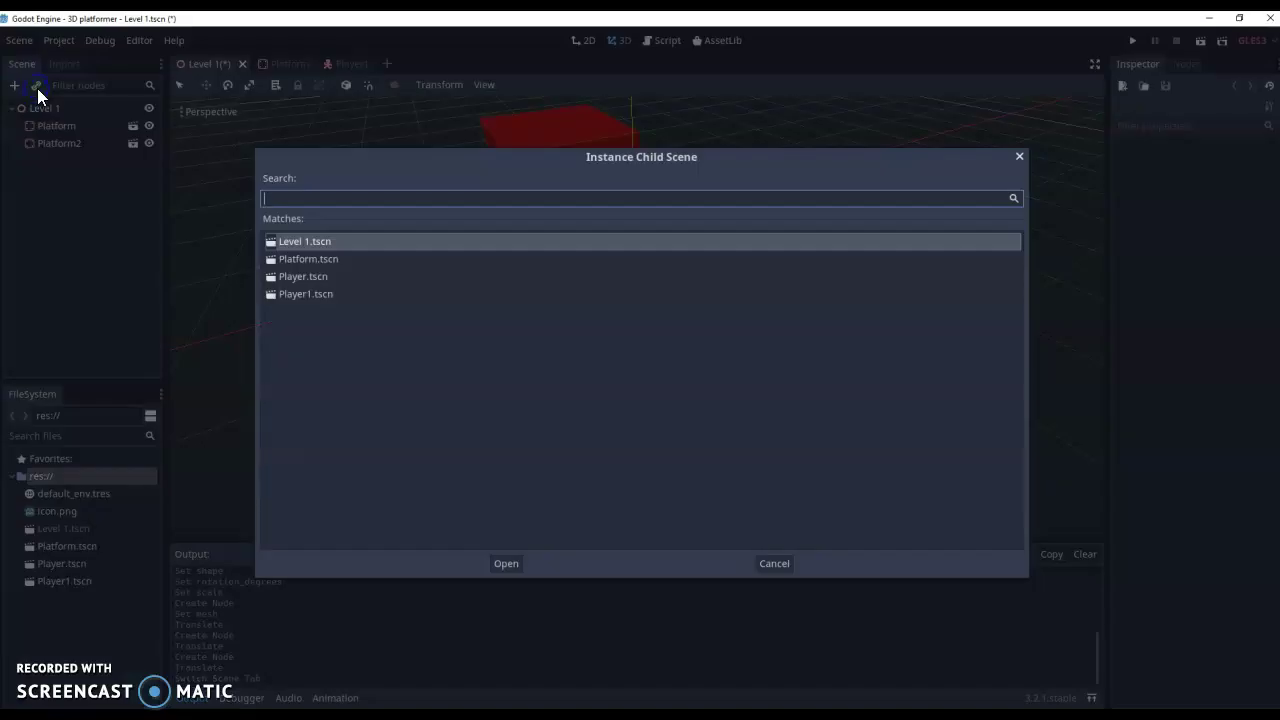
pyautogui.doubleClick(313, 294)
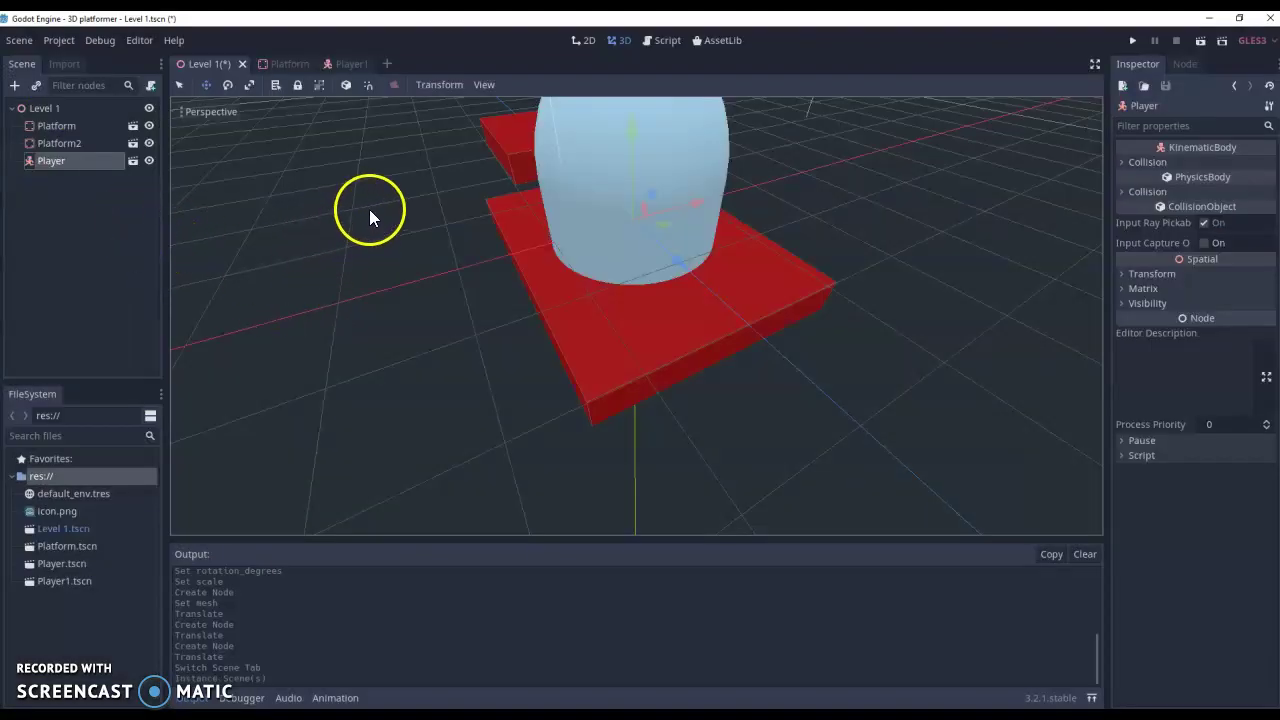
pyautogui.click(179, 85)
pyautogui.moveTo(354, 215); pyautogui.dragTo(358, 130, button='right')
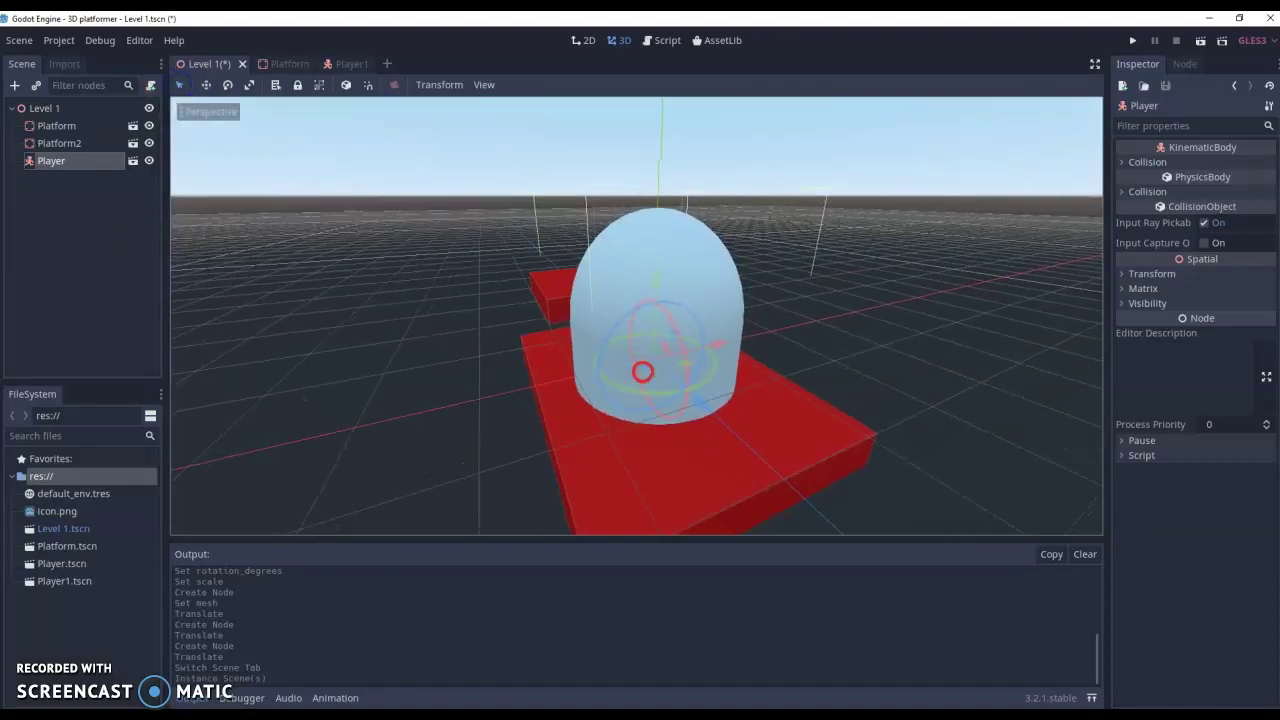
pyautogui.click(770, 380)
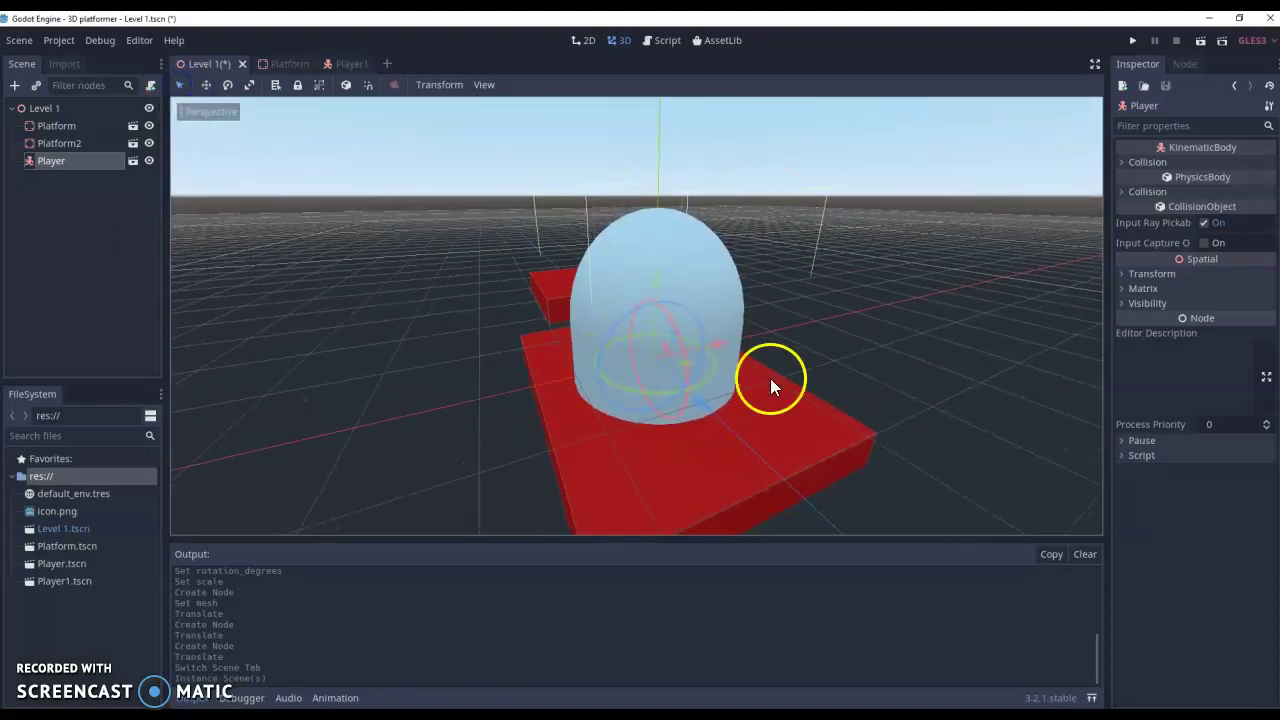
pyautogui.click(65, 161)
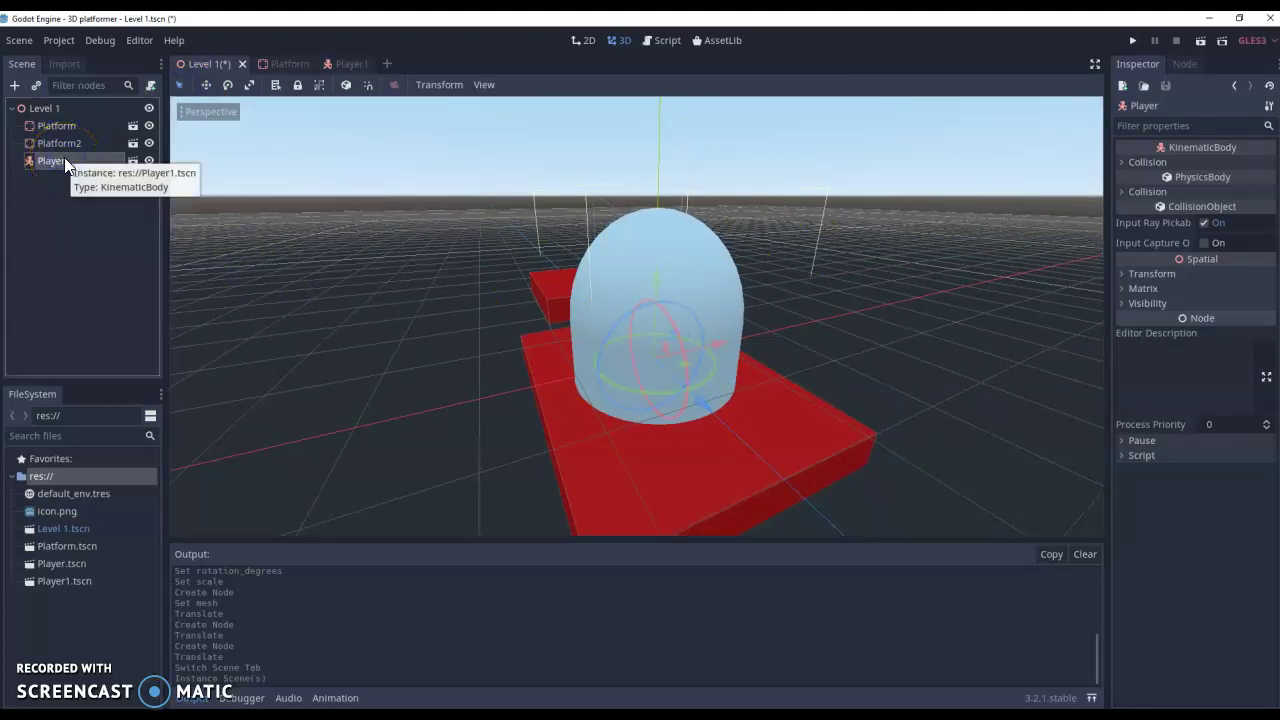
# Step: Scale the instanced Player to 0.2 on X, Y and Z, then raise it about 0.171 on Y
pyautogui.click(609, 228)
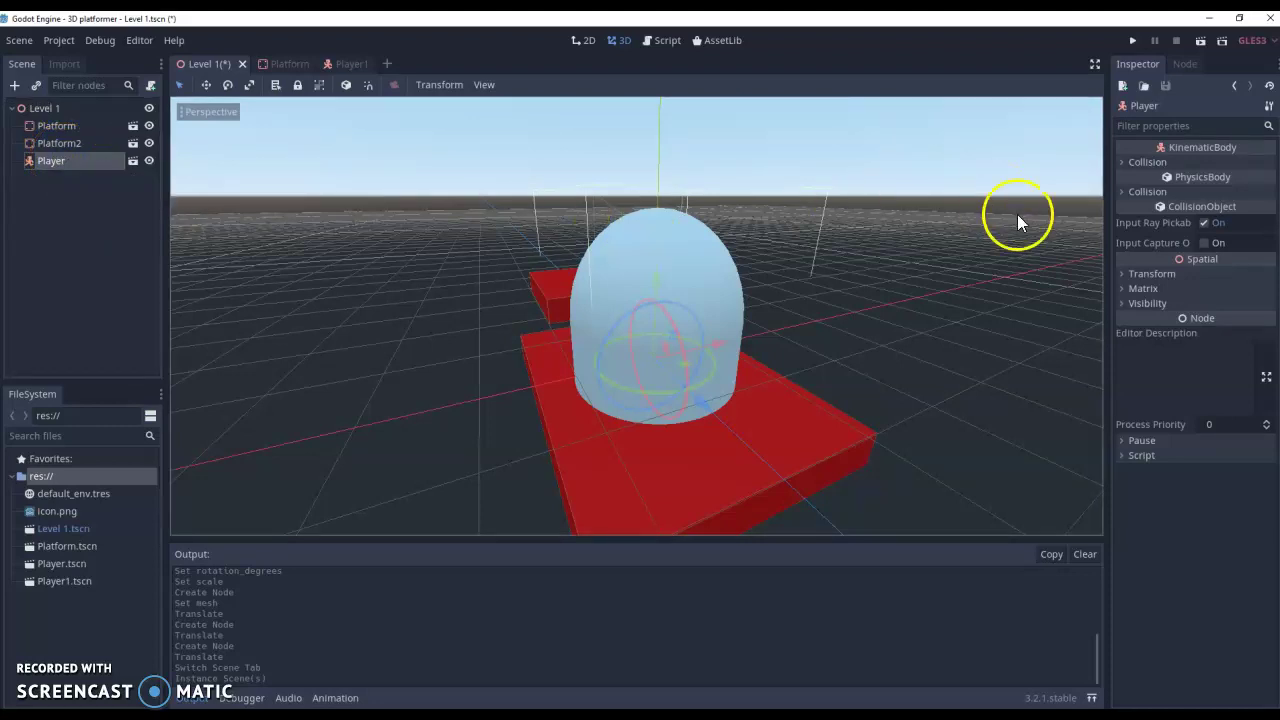
pyautogui.click(1128, 274)
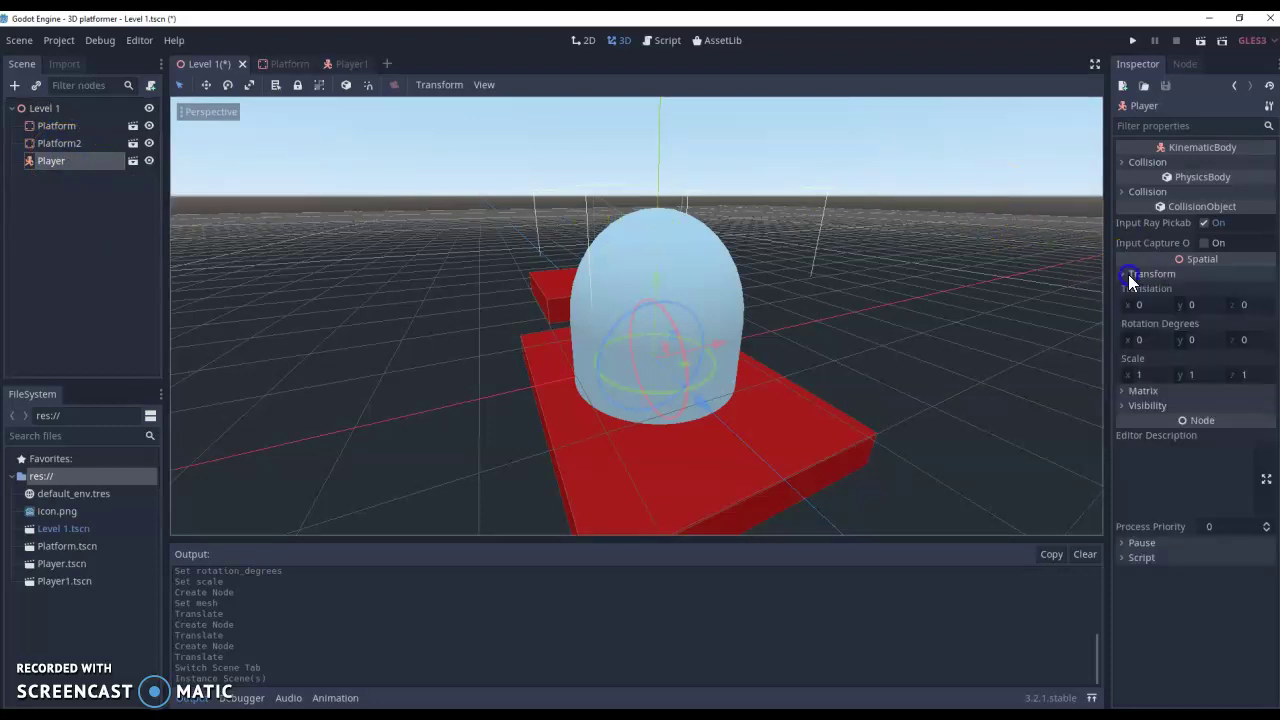
pyautogui.click(1146, 373)
pyautogui.write('0')
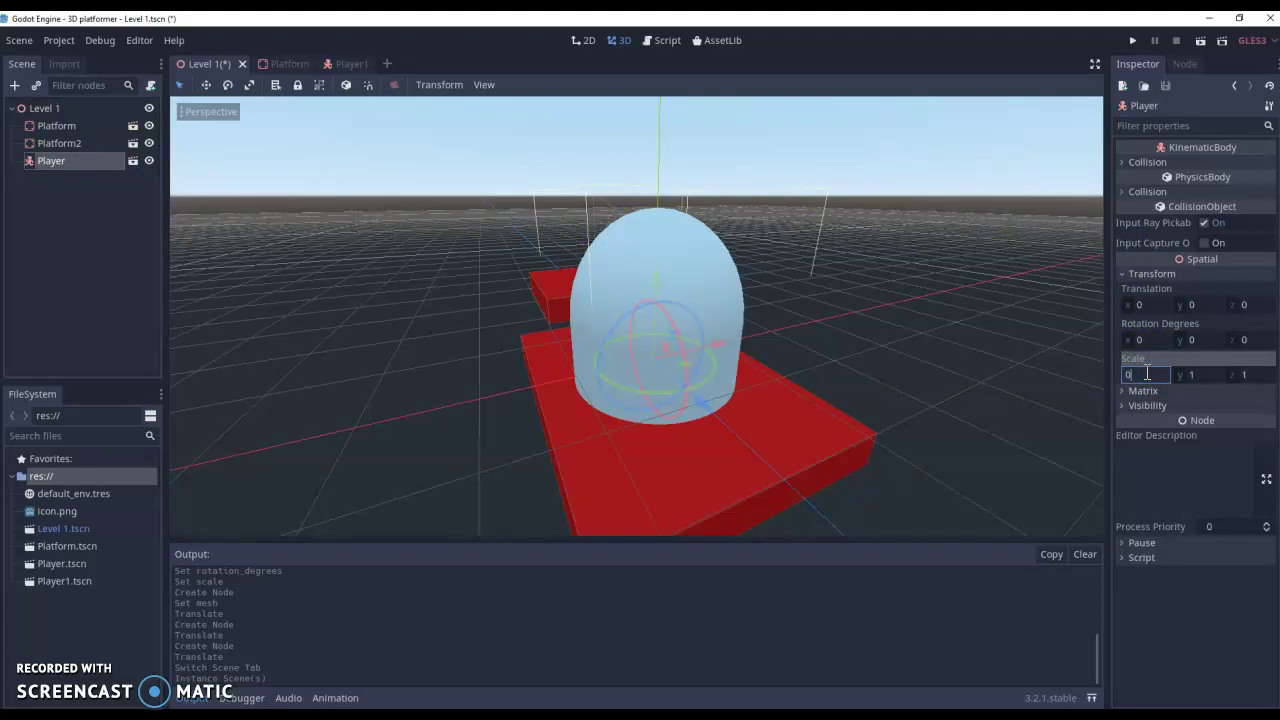
pyautogui.write('.2')
pyautogui.press('Return')
pyautogui.click(1183, 374)
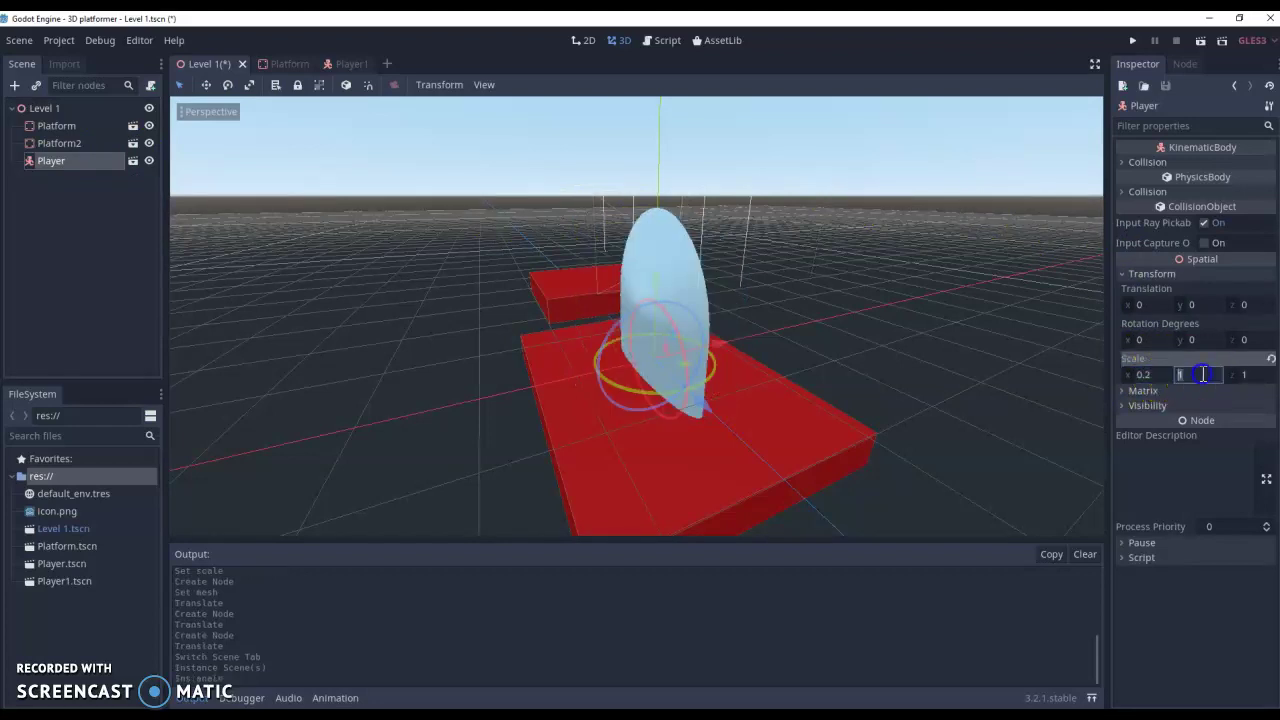
pyautogui.write('0.2')
pyautogui.press('Return')
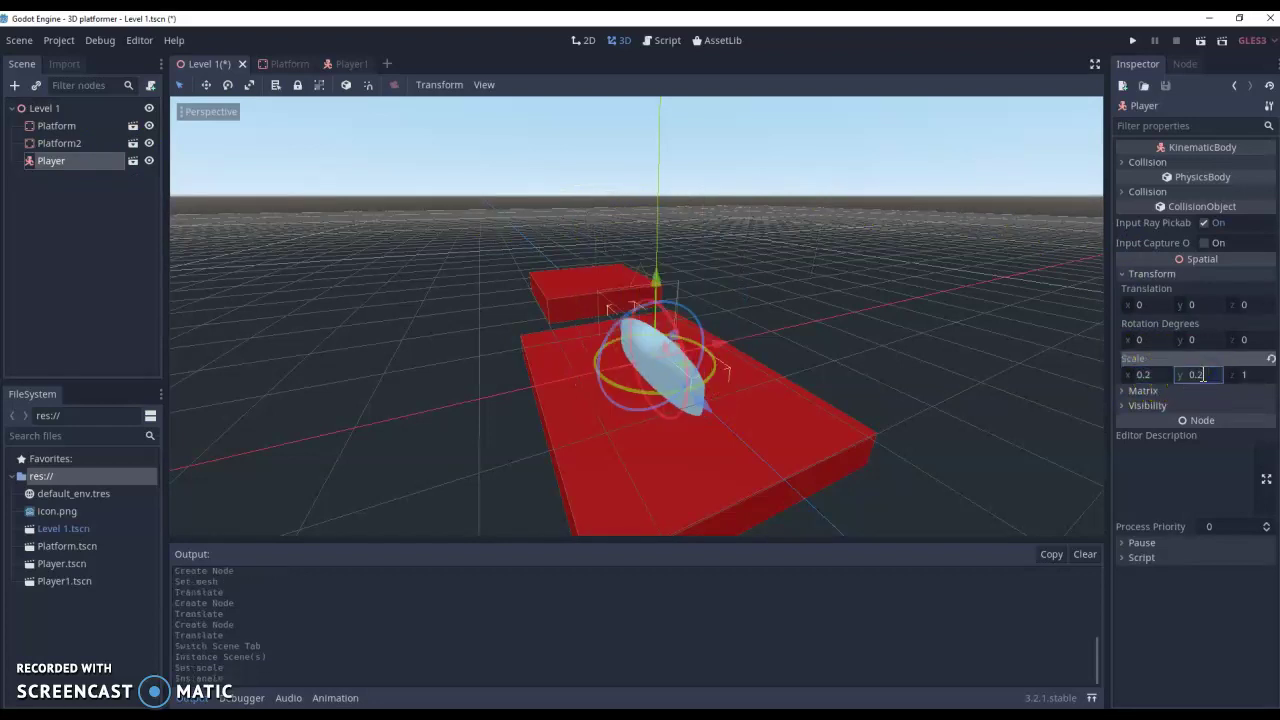
pyautogui.click(1249, 376)
pyautogui.write('0.2')
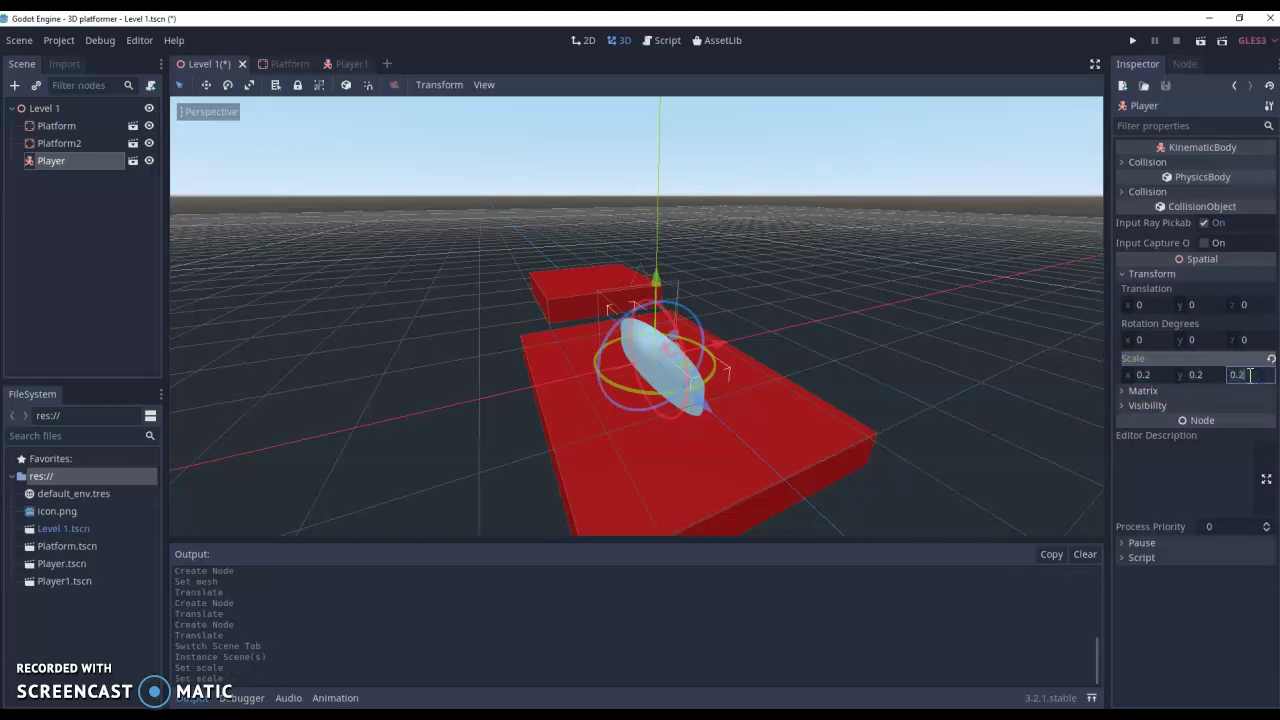
pyautogui.press('Return')
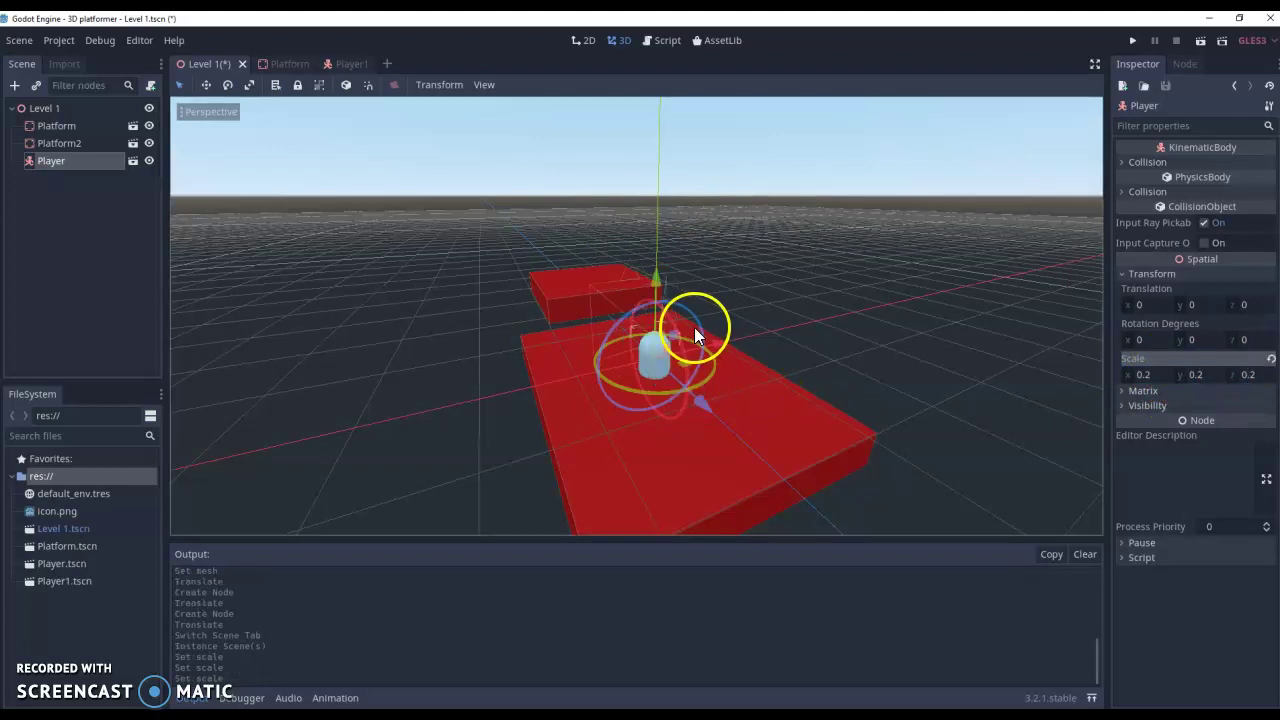
pyautogui.moveTo(655, 279); pyautogui.dragTo(657, 266)
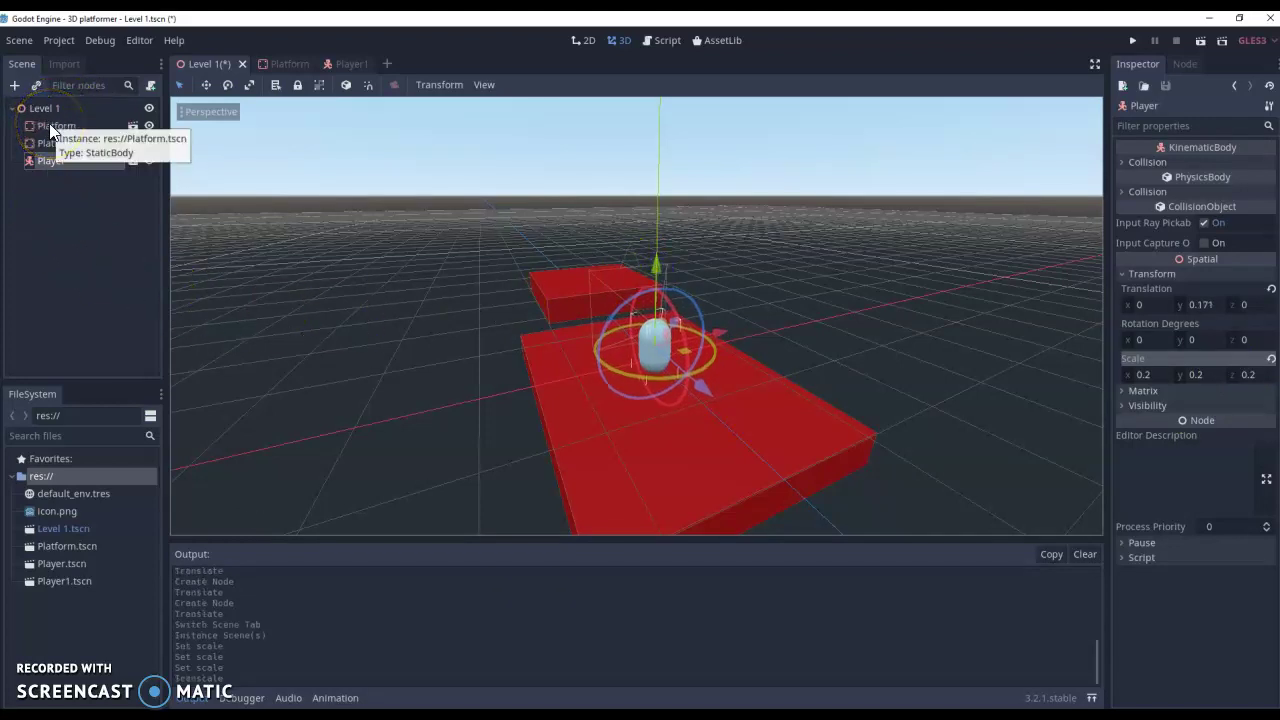
pyautogui.click(55, 190)
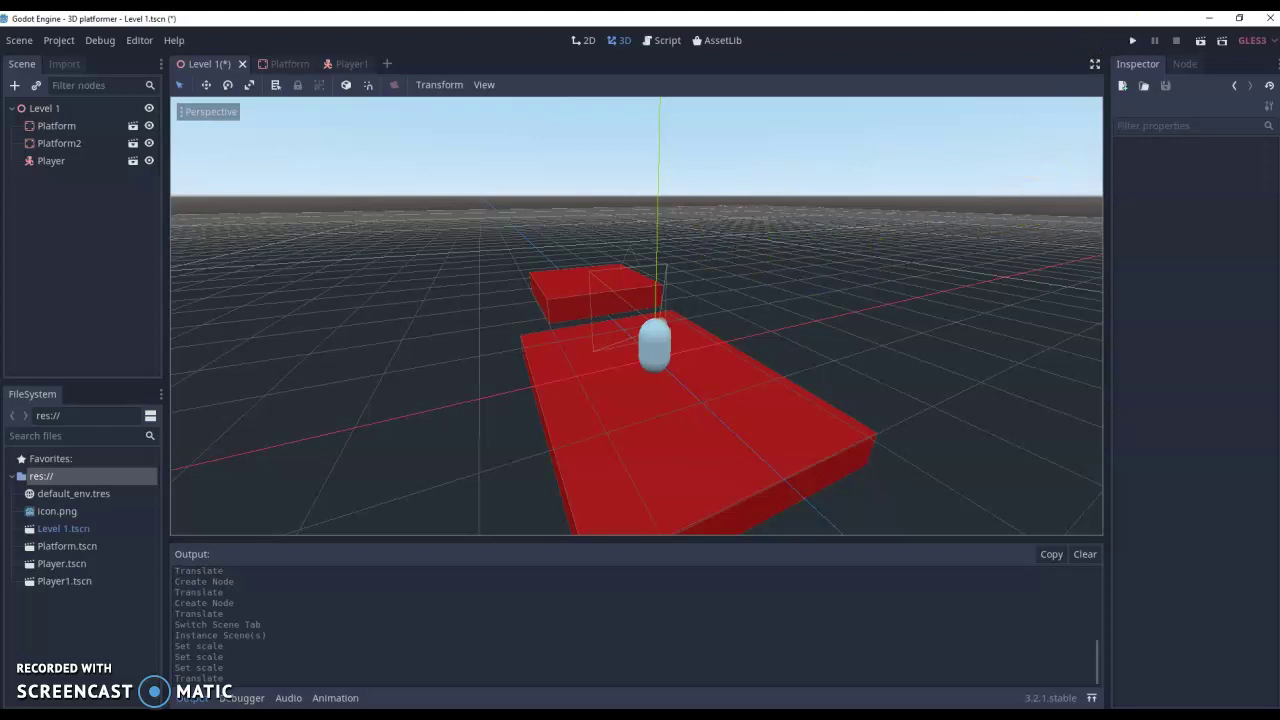
# Step: Run the project and focus the game window to view Level 1's red platforms through the player's camera
pyautogui.click(1134, 44)
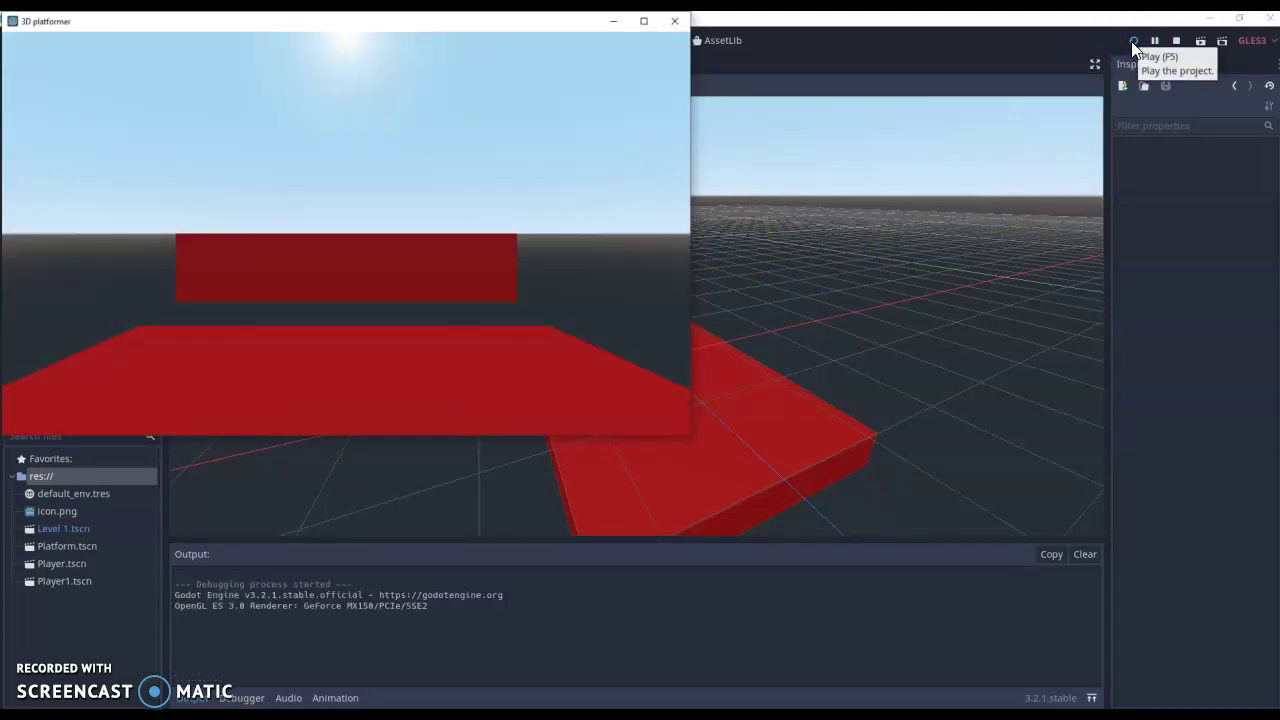
pyautogui.click(507, 328)
pyautogui.click(77, 649)
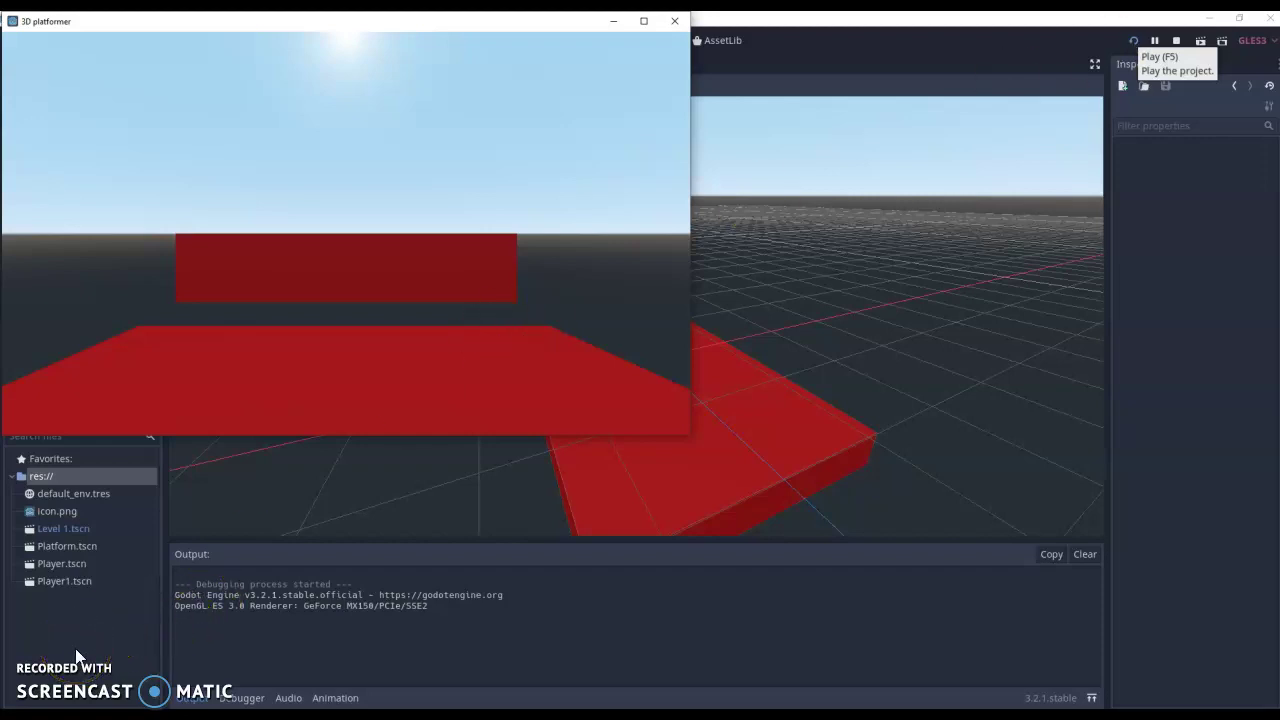